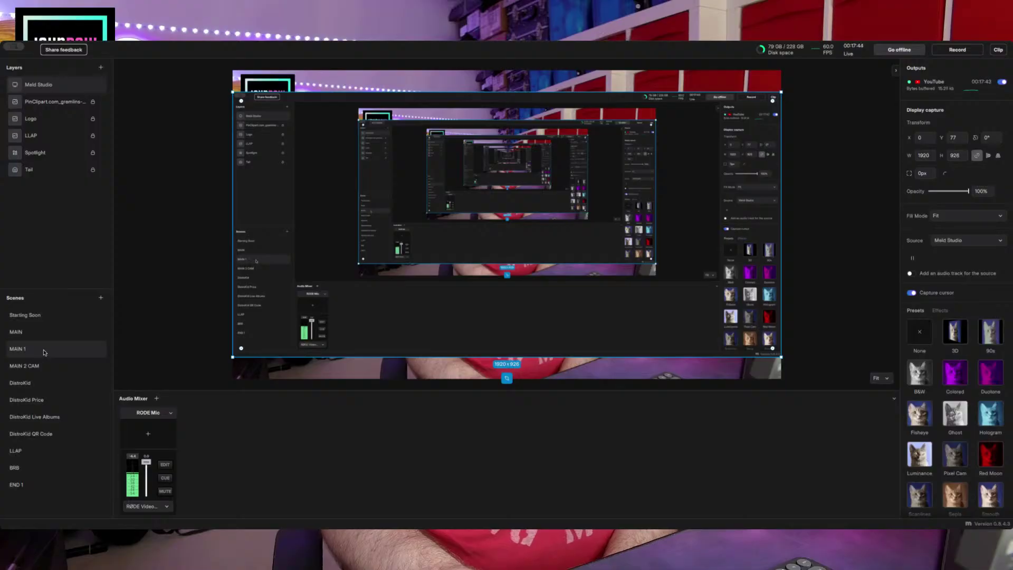
Delete the Tail camera layer from the MAIN 1 scene.
left_click(44, 170)
right_click(52, 171)
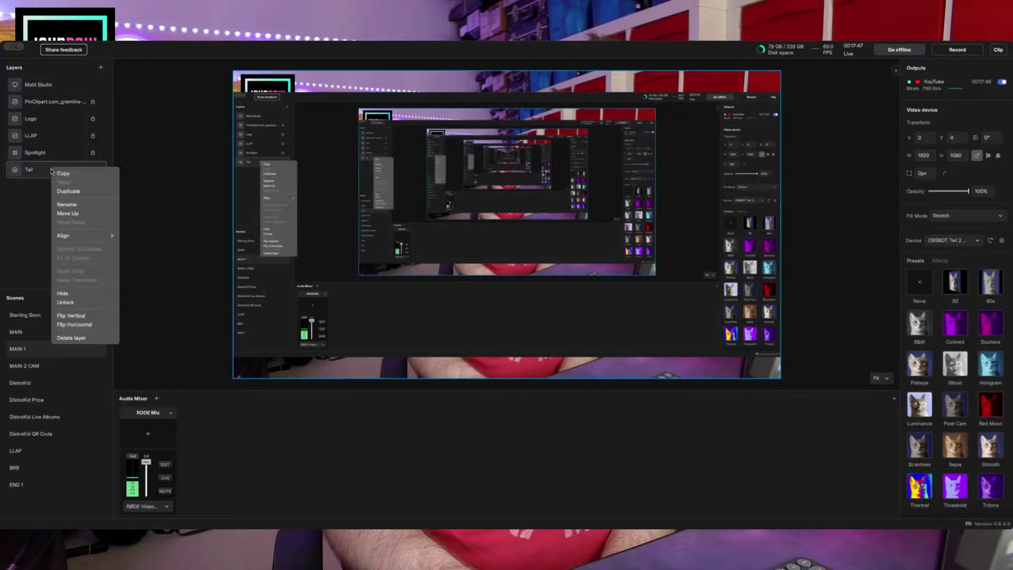
left_click(84, 338)
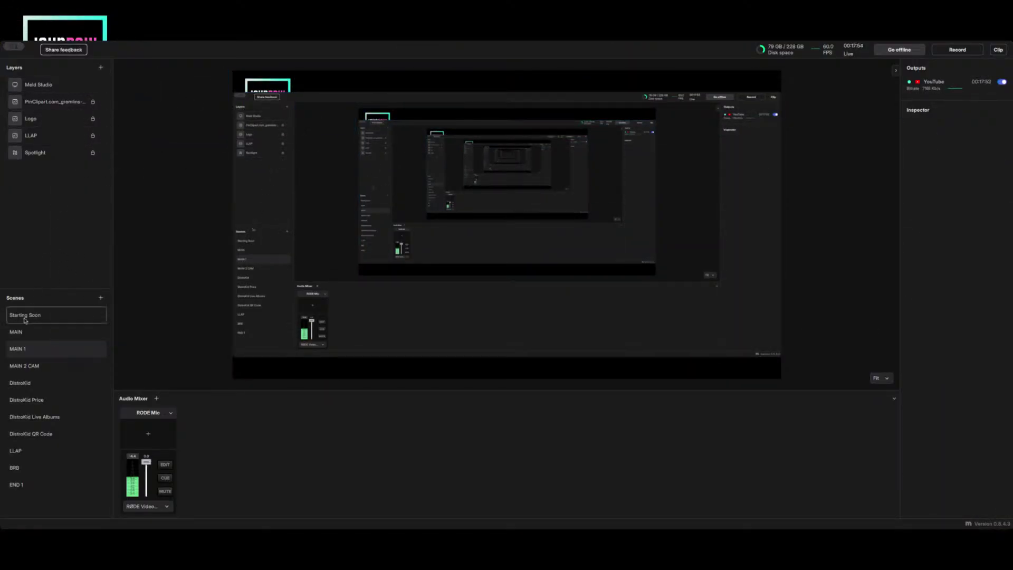
Copy the cinematic-flow background layer from the BRB scene into MAIN 1 and place it beneath all other layers.
left_click(35, 468)
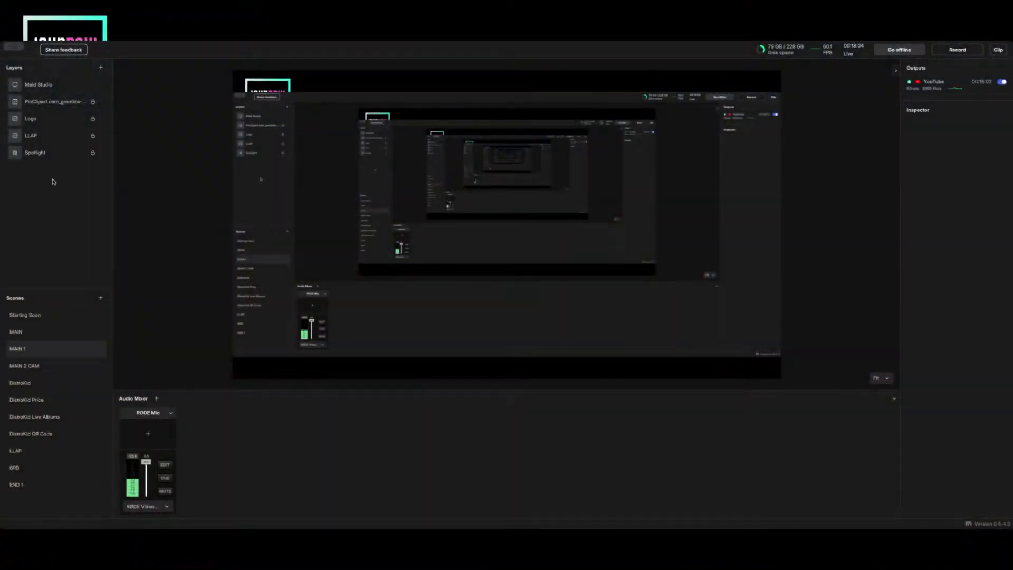
right_click(55, 186)
left_click(49, 187)
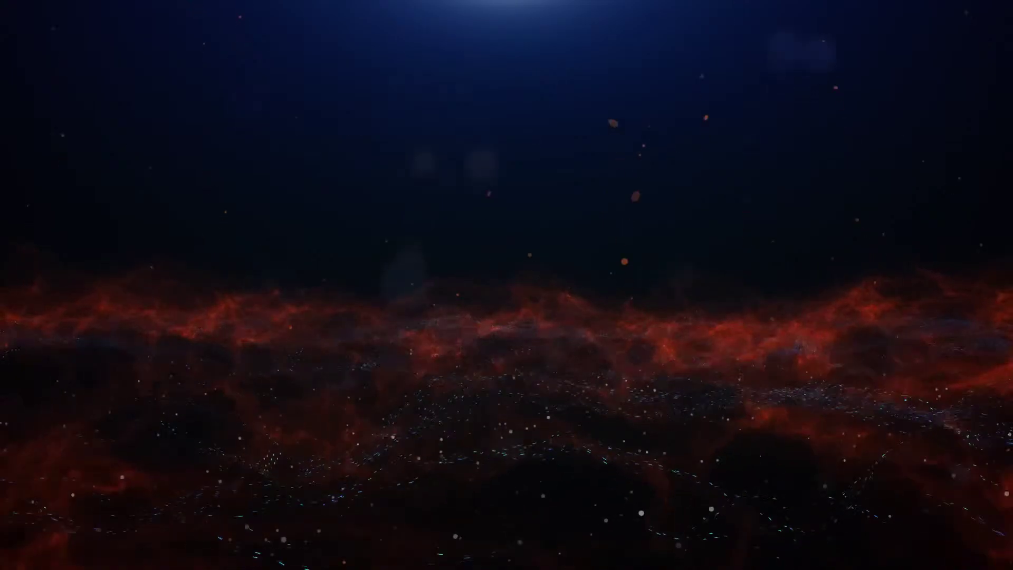
left_click_drag(56, 85, 63, 182)
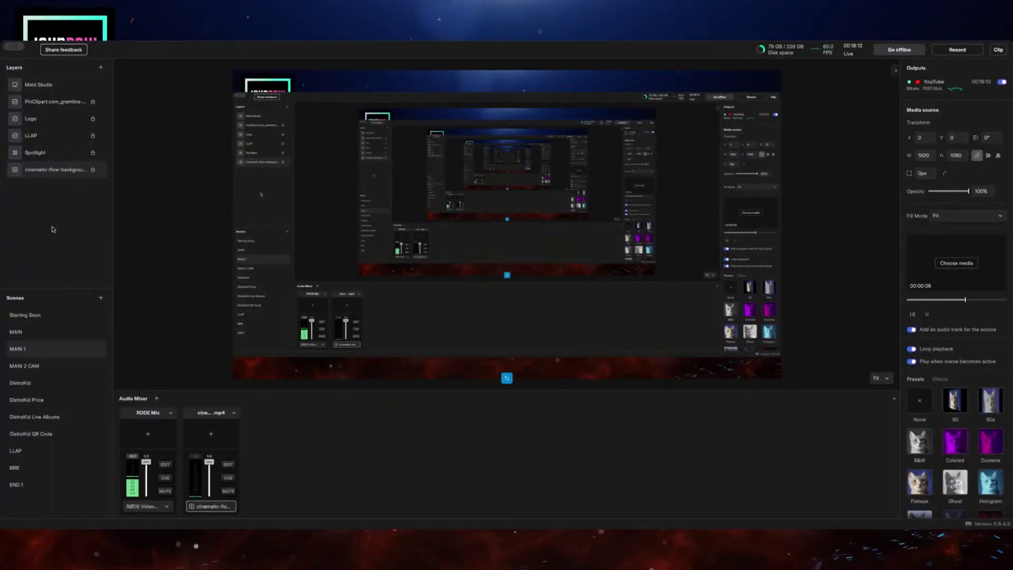
Delete the logo image layer from the MAIN 1 scene.
left_click(56, 118)
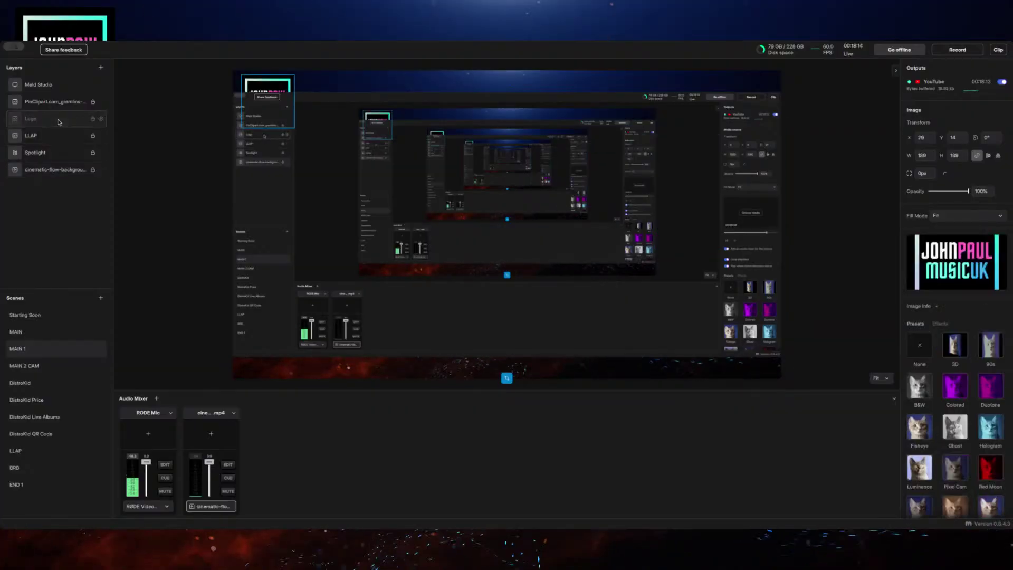
right_click(58, 120)
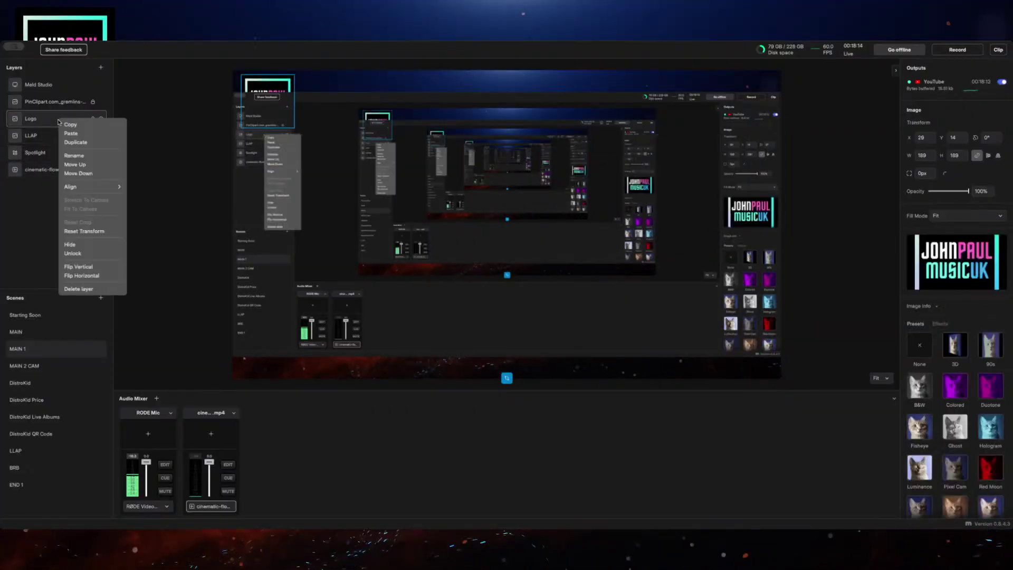
left_click(79, 289)
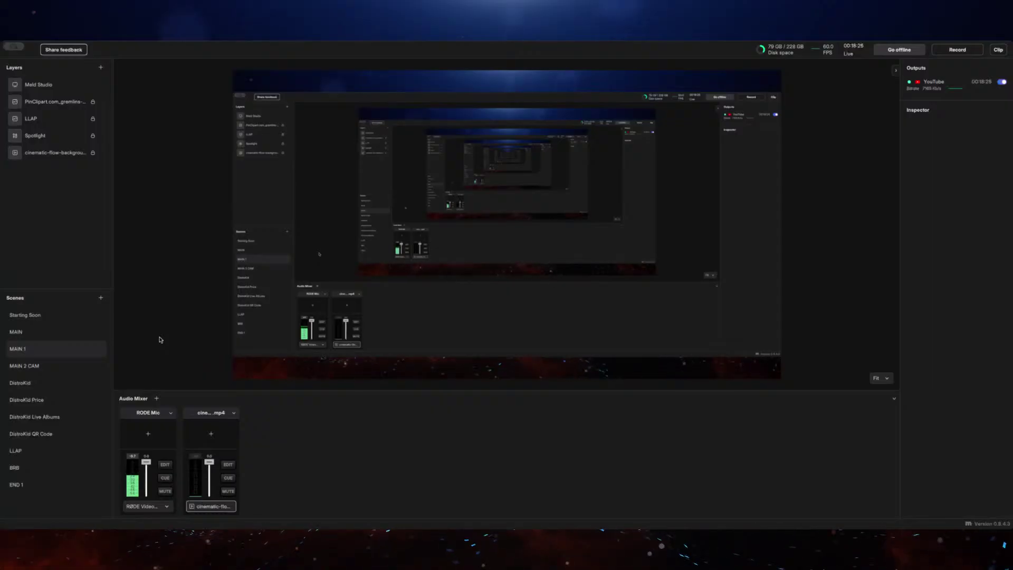
left_click(477, 161)
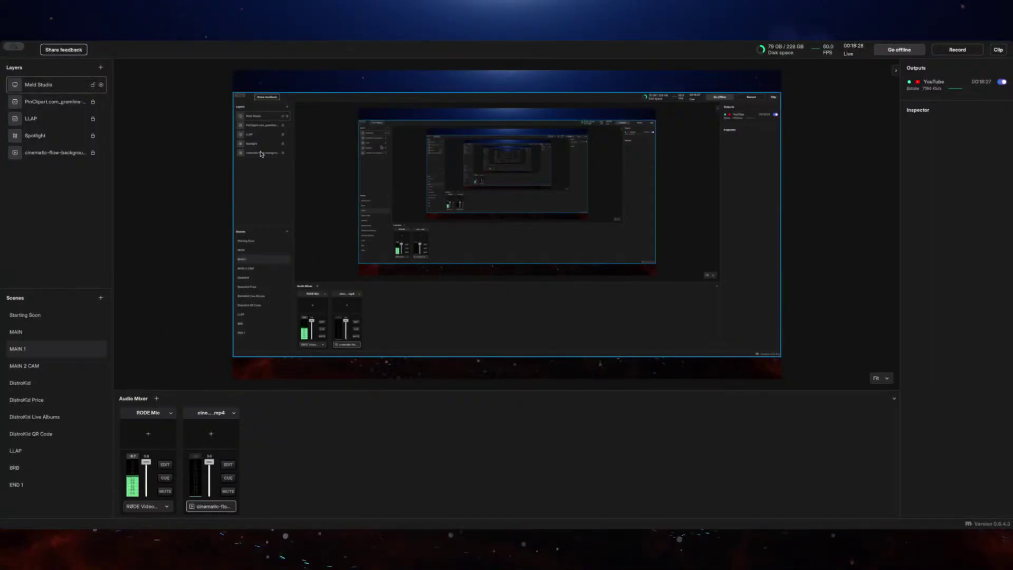
left_click(58, 275)
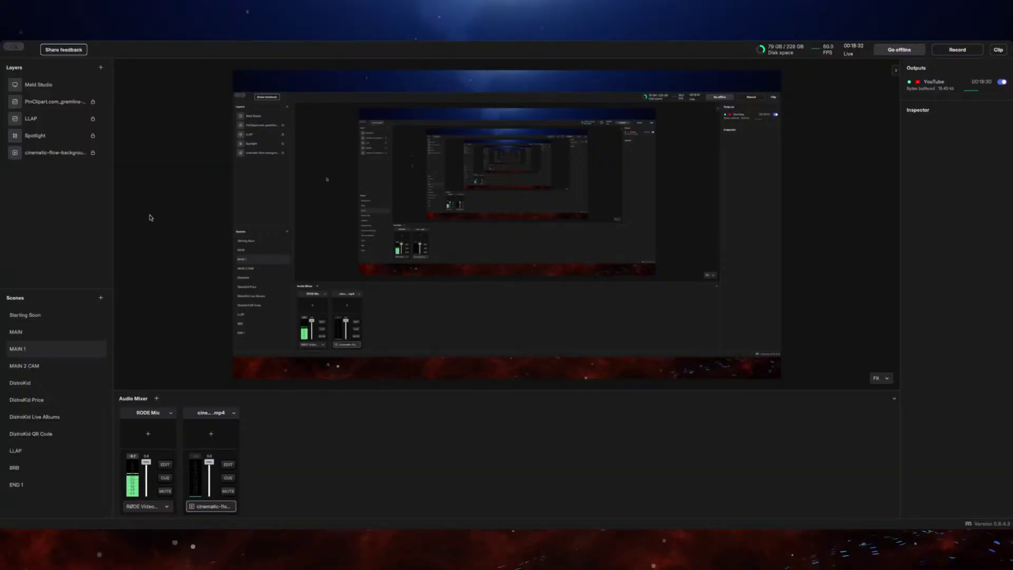
left_click(56, 103)
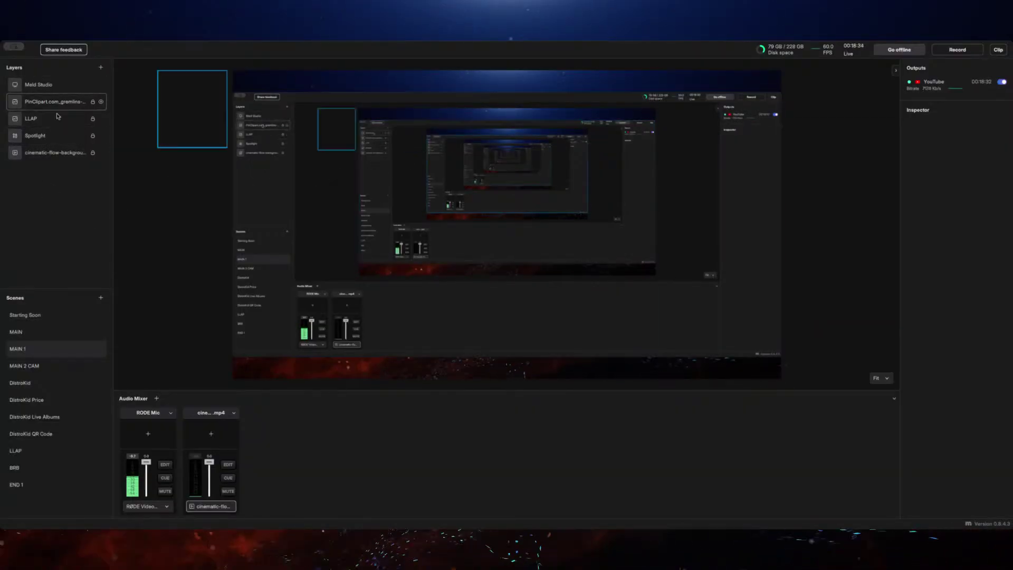
left_click(61, 196)
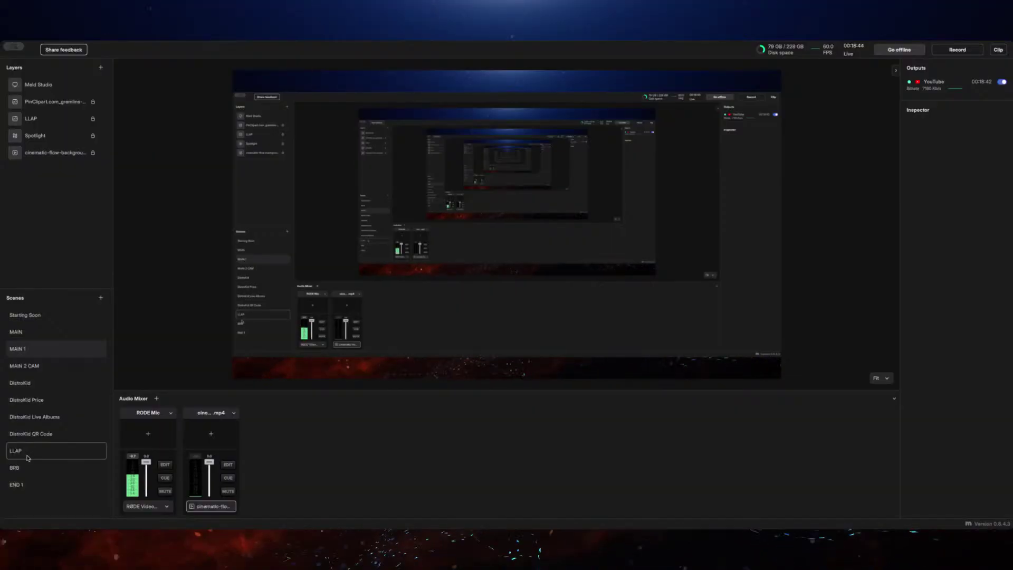
left_click(36, 104)
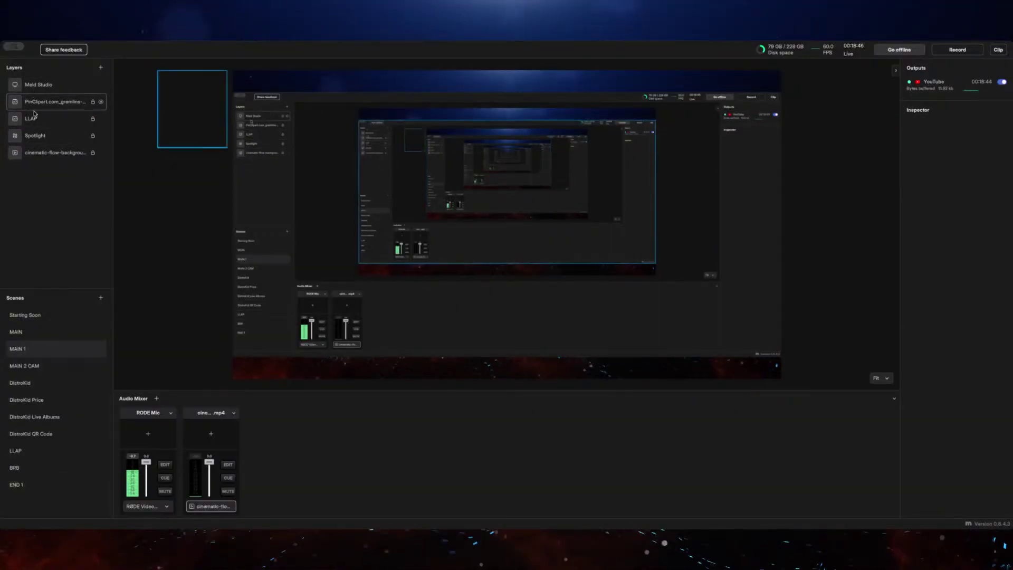
left_click(39, 332)
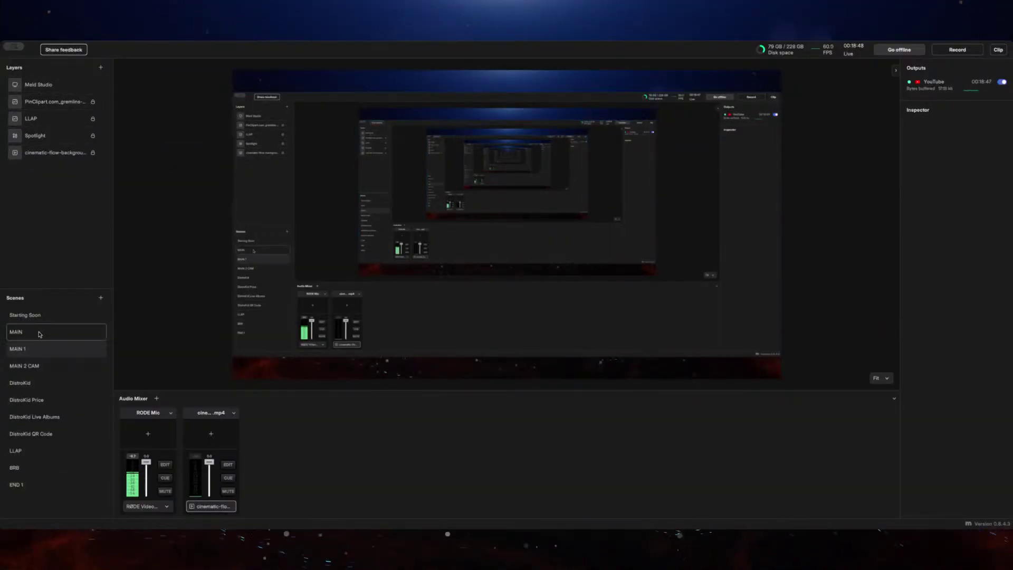
left_click(42, 349)
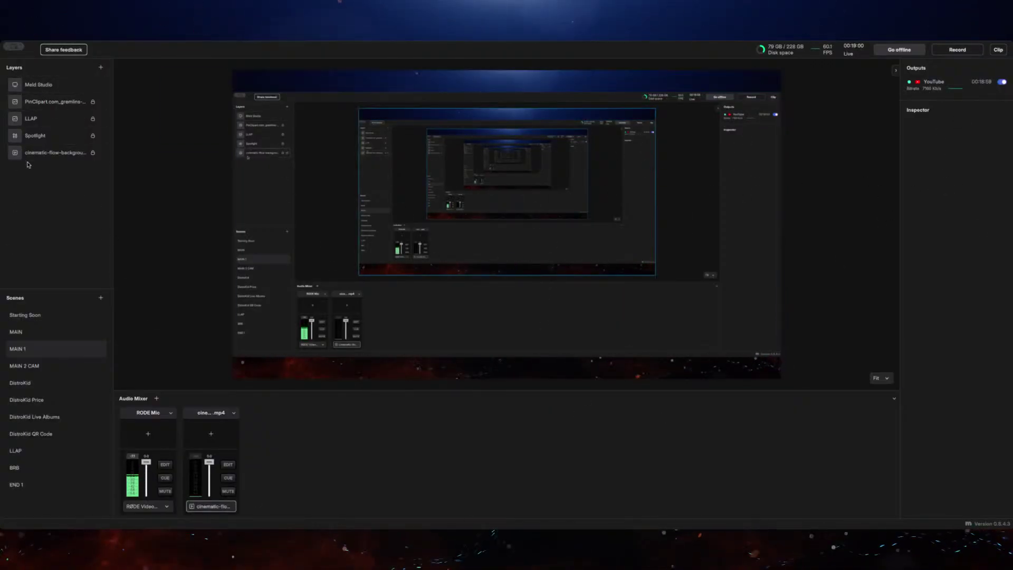
Try moving the Meld Studio display capture around the canvas.
left_click(41, 88)
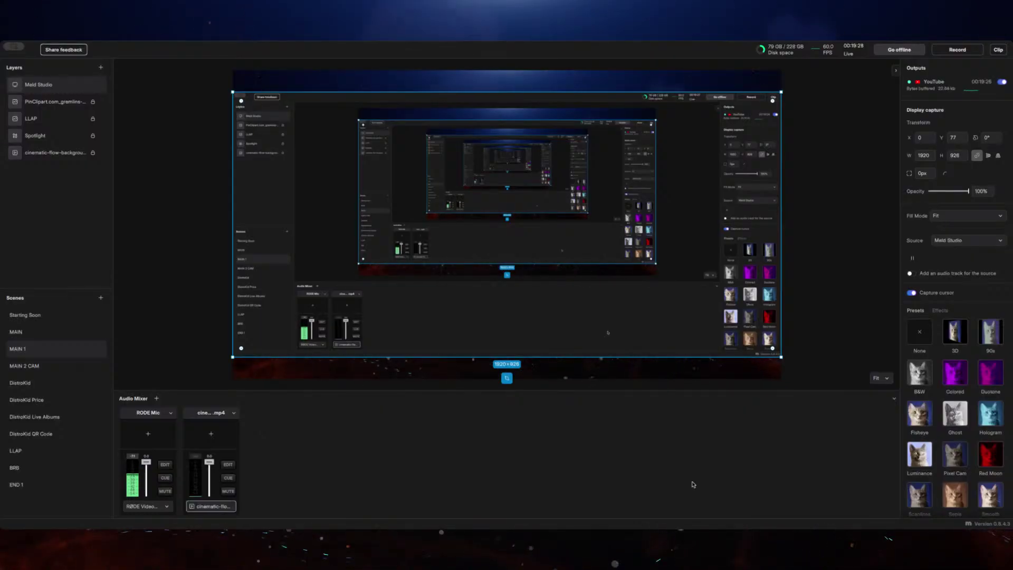
left_click_drag(560, 267, 618, 299)
left_click_drag(603, 258, 589, 258)
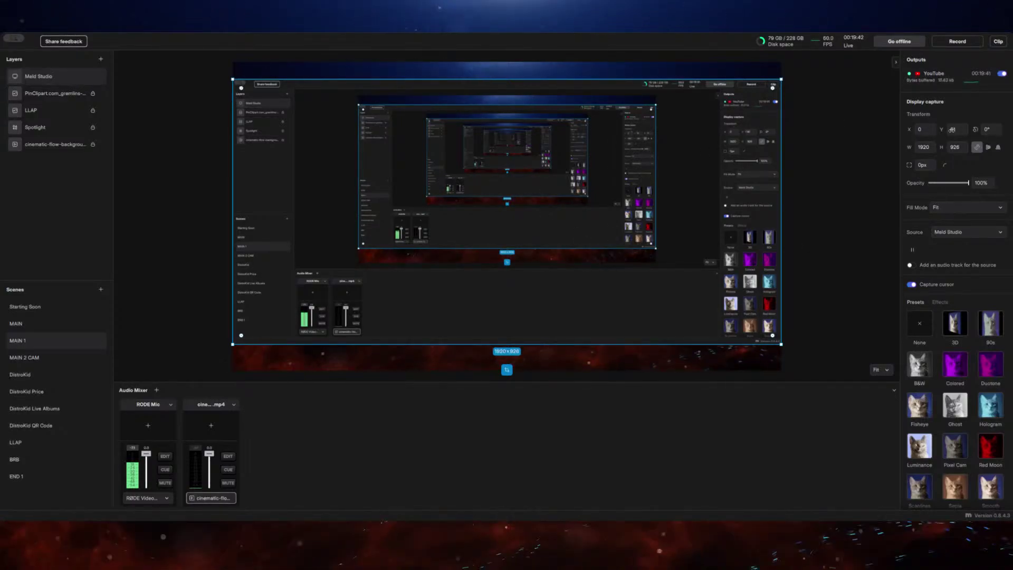
mouse_move(624, 186)
left_mouse_down()
mouse_move(666, 193)
mouse_move(621, 200)
mouse_move(621, 191)
mouse_move(620, 209)
mouse_move(621, 200)
left_mouse_up()
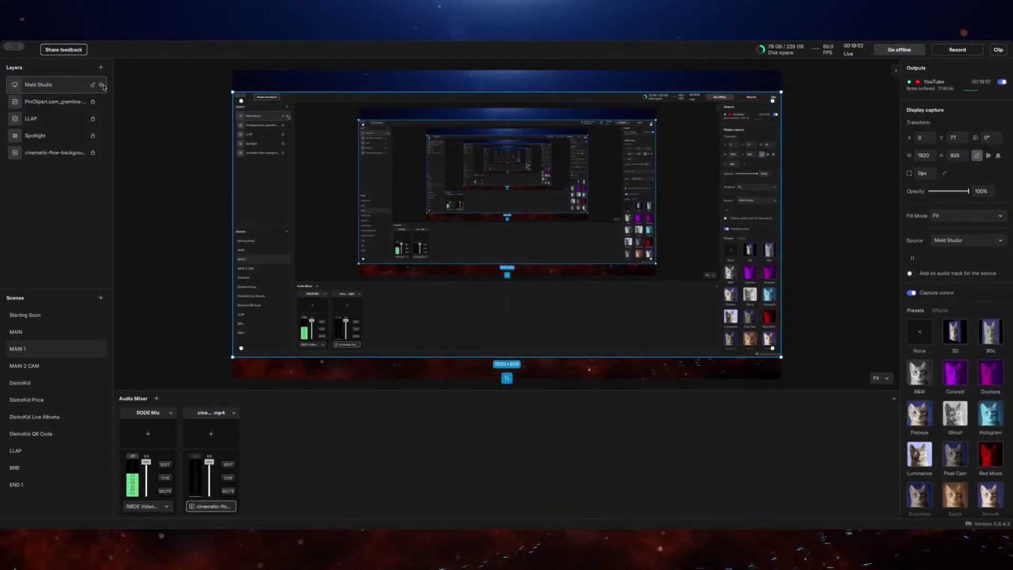
Replace the Meld Studio capture with the LG SDQHD display capture and enlarge it to about 2204 px wide.
right_click(75, 84)
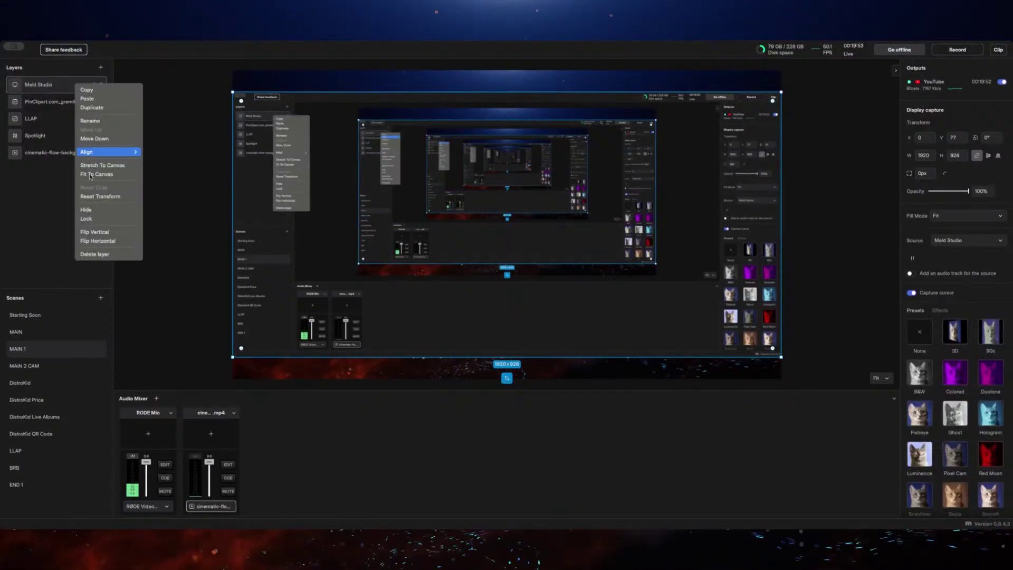
left_click(94, 254)
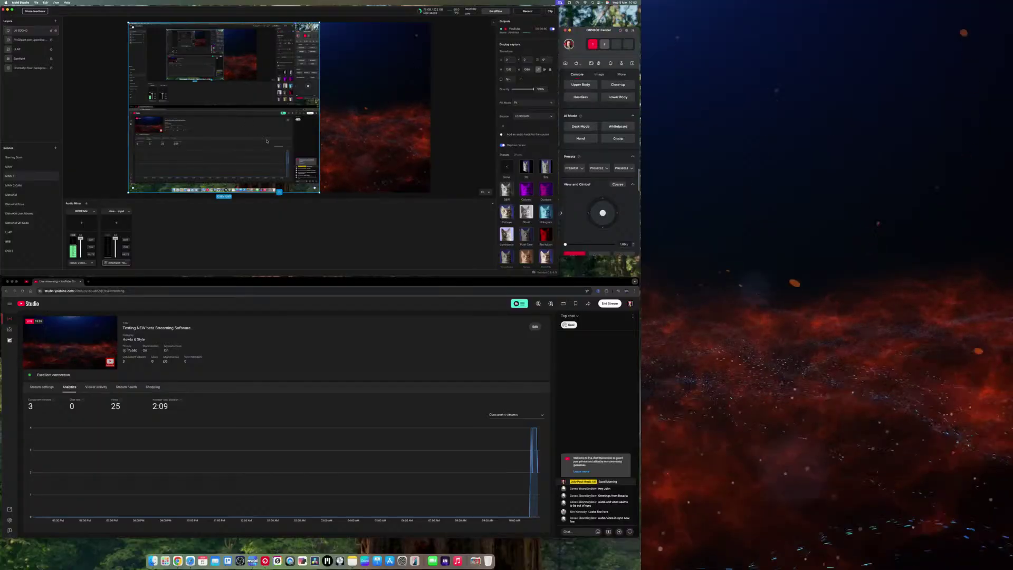
left_click_drag(320, 193, 487, 270)
left_click_drag(905, 502, 863, 483)
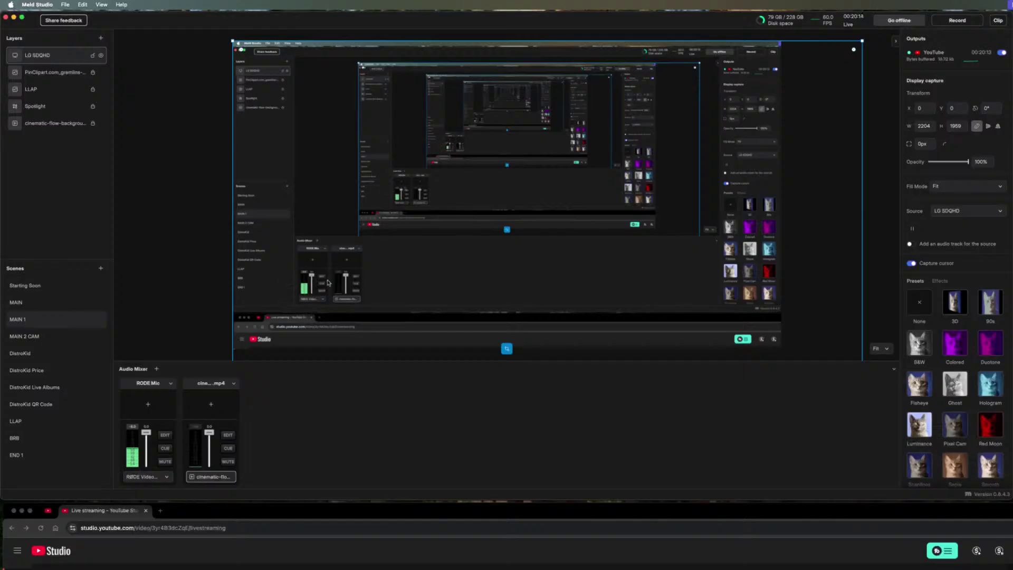
Try moving the LG SDQHD capture and rounding all its corners by about 979 px, and restore both.
left_click_drag(383, 269, 485, 348)
left_click_drag(644, 433, 385, 272)
left_click(35, 334)
left_click_drag(853, 50, 724, 179)
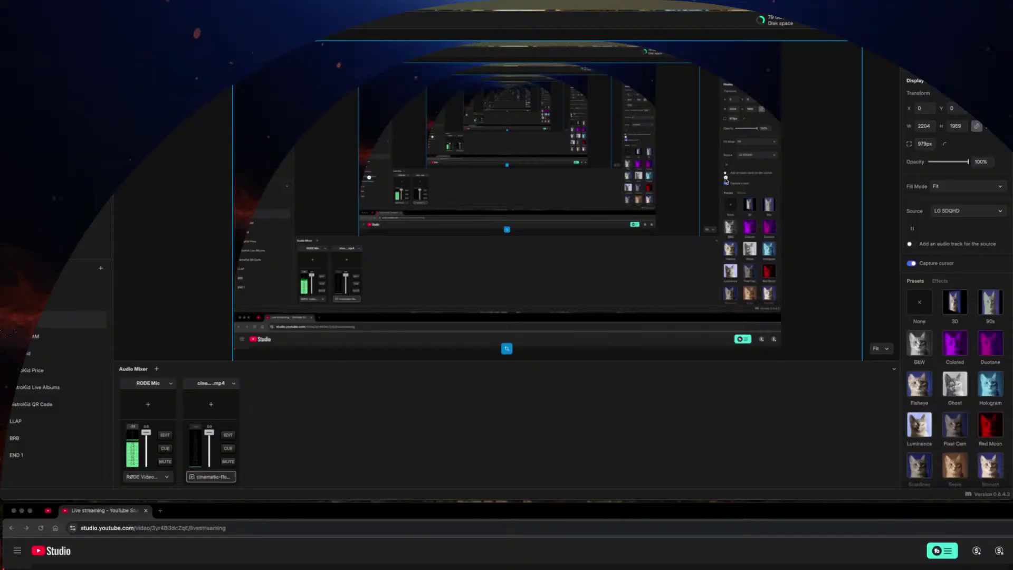
left_click_drag(725, 180, 853, 50)
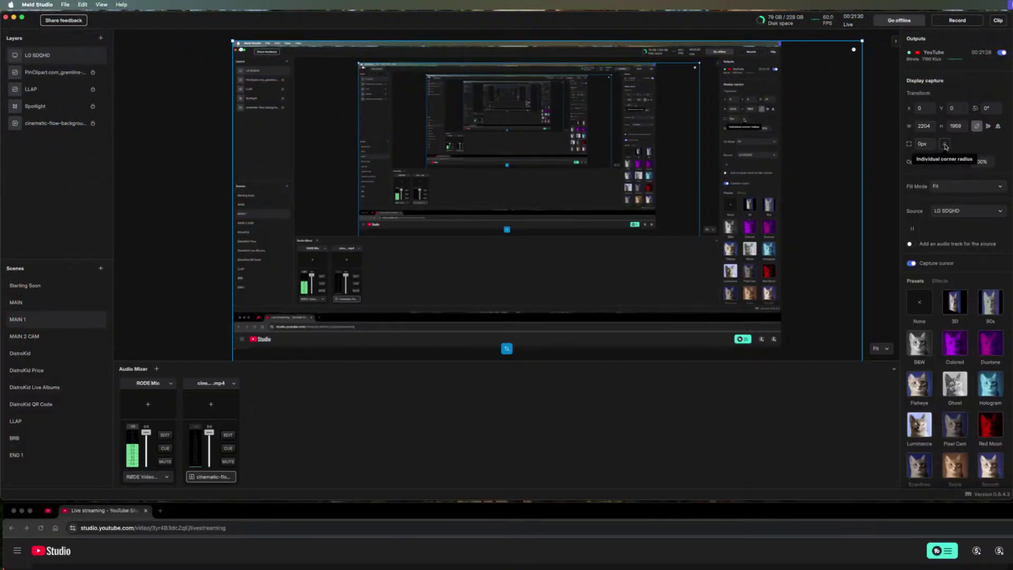
Switch the LG SDQHD capture to individual corner radii and try adjusting one corner's radius and the opacity.
left_click(945, 145)
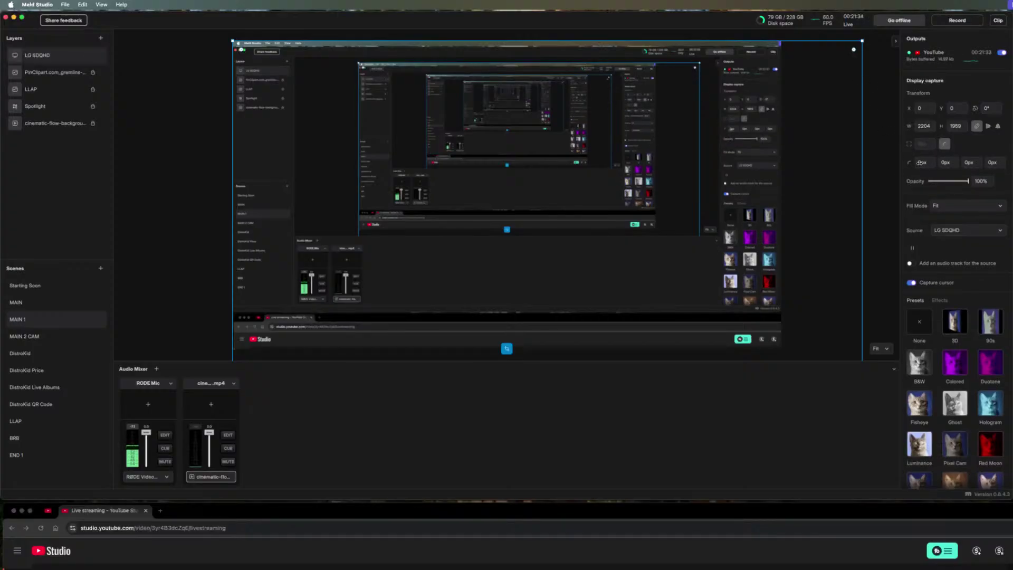
left_click_drag(938, 162, 367, 138)
mouse_move(967, 183)
left_mouse_down()
mouse_move(936, 182)
mouse_move(969, 182)
left_mouse_up()
Apply the 3D preset to the LG SDQHD display capture.
scroll(933, 347, "down", 4)
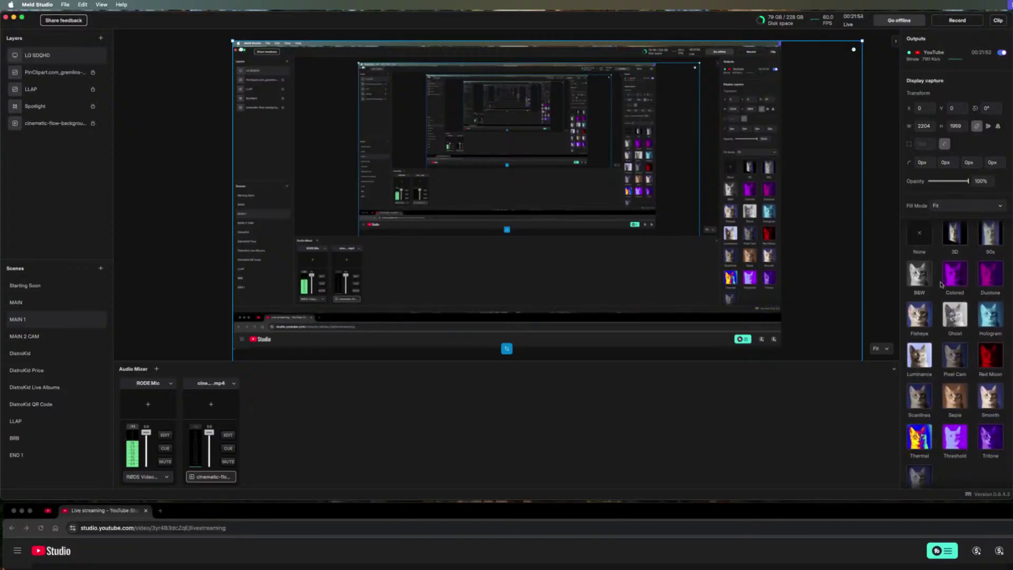
left_click(955, 235)
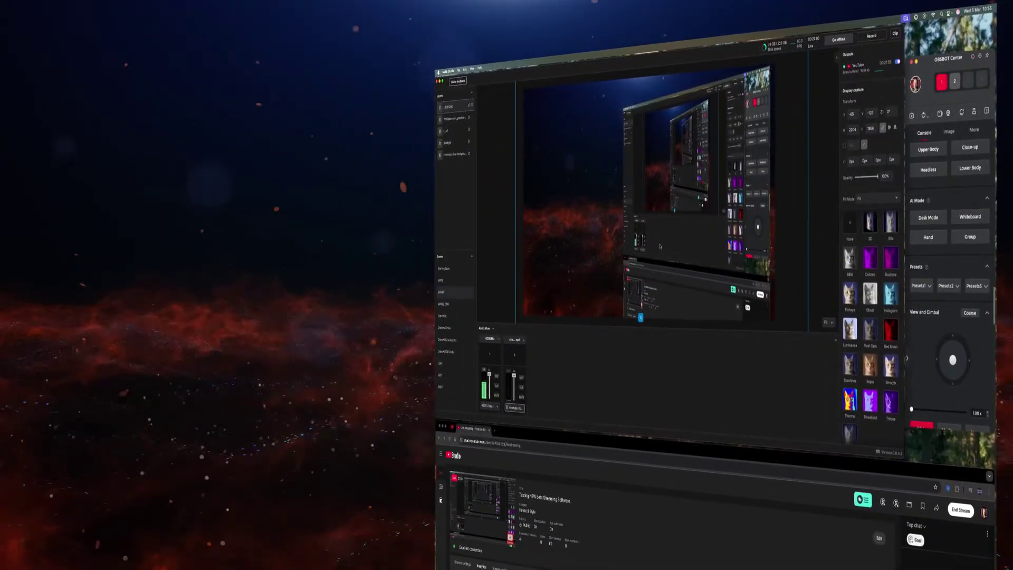
Add a video device layer to MAIN 1 that uses the OBSBOT Tiny 2 StreamCamera as its source.
right_click(448, 179)
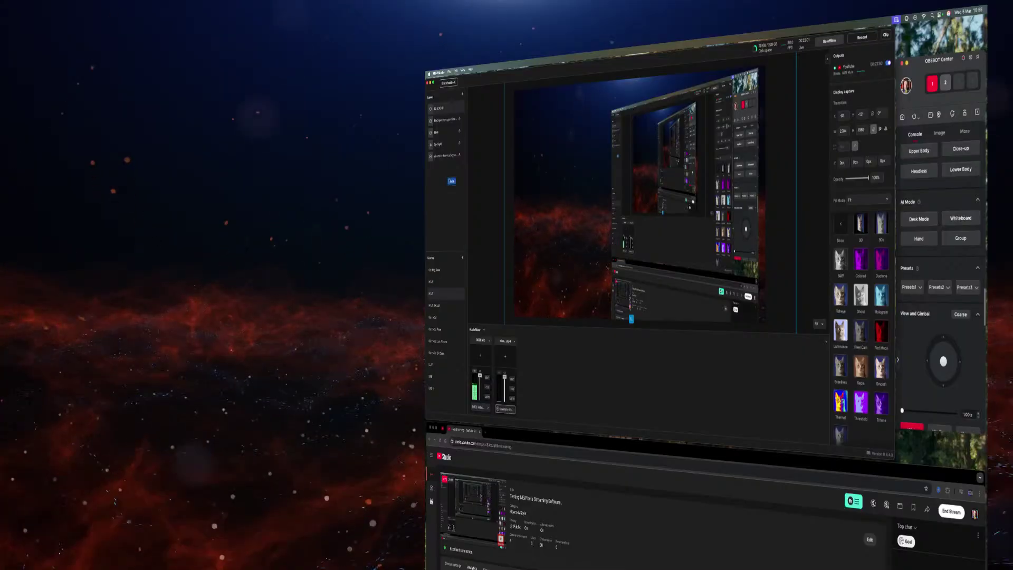
left_click(462, 94)
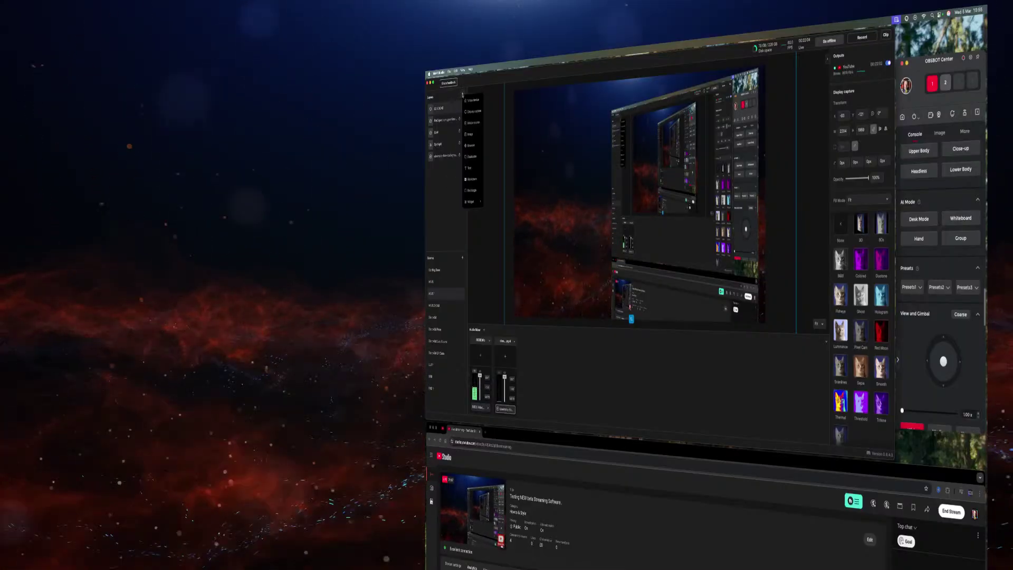
left_click(473, 100)
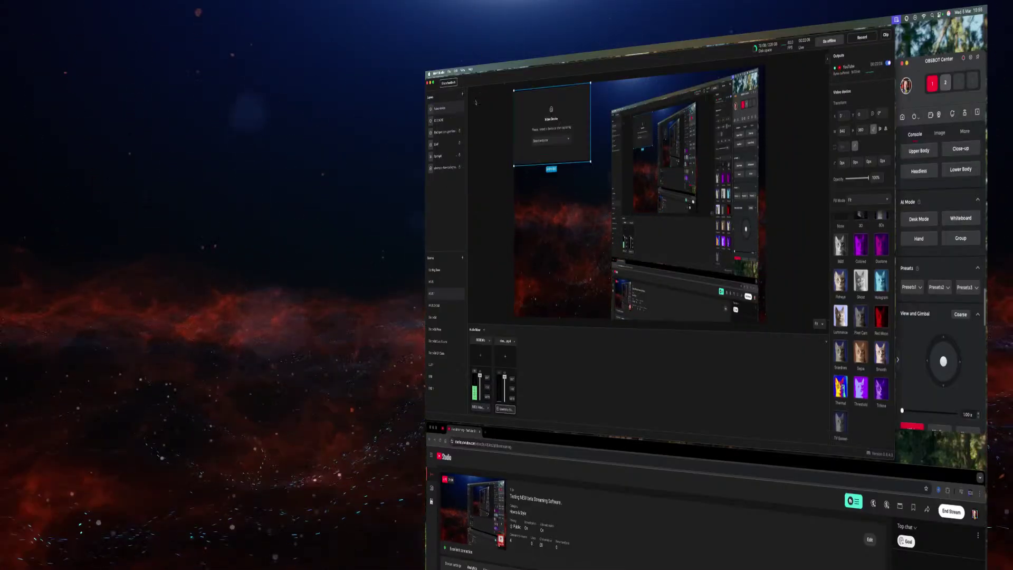
left_click(549, 139)
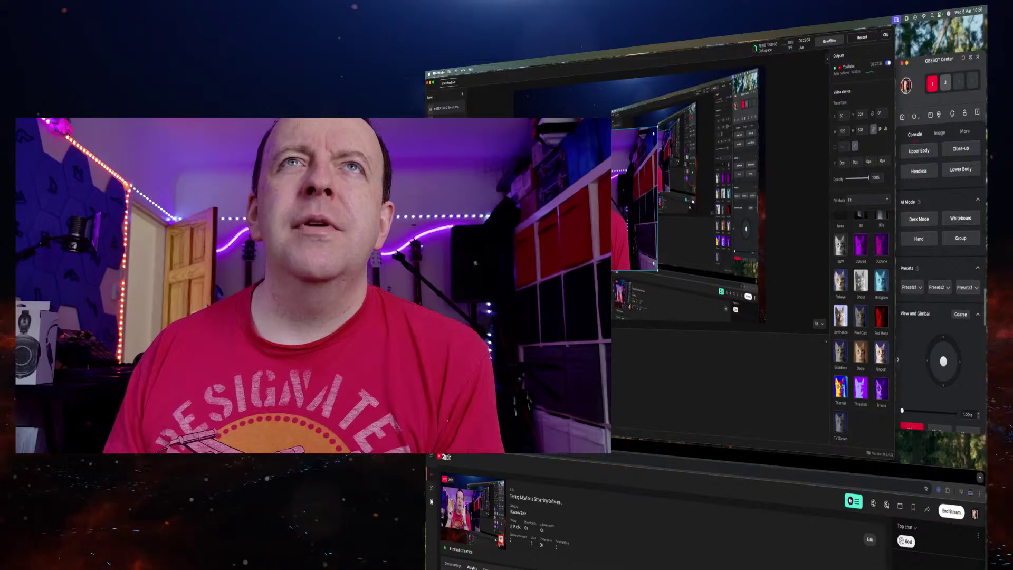
Crop the camera layer to a circle and move it to the left side of the canvas, beside the tilted display capture.
left_click(595, 121)
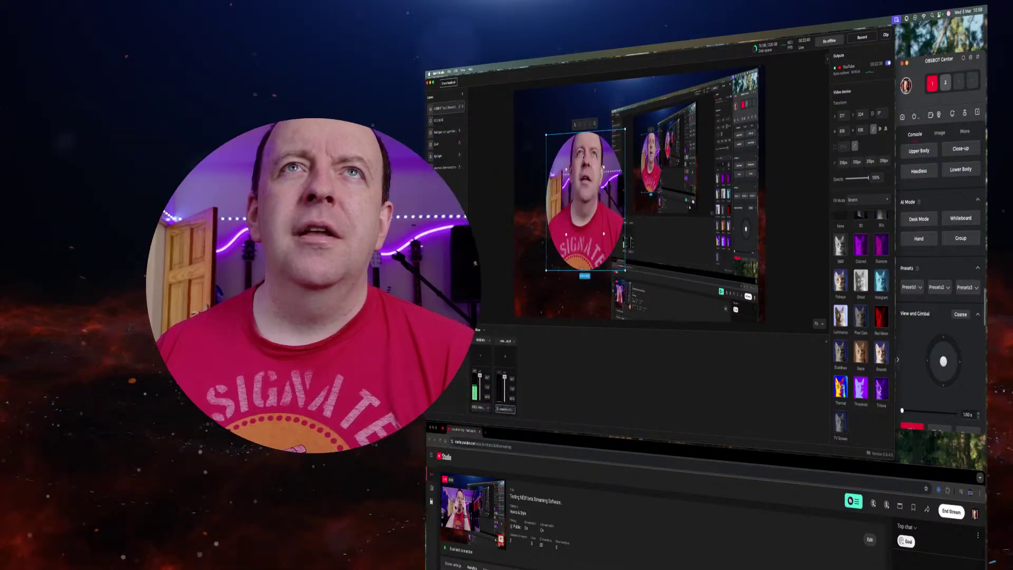
left_click_drag(595, 205, 566, 206)
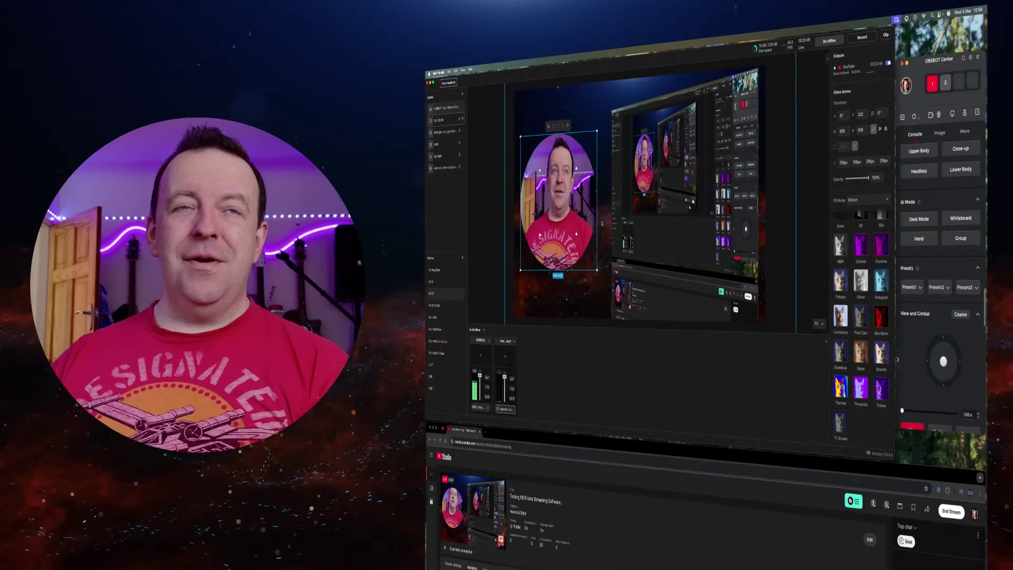
left_click_drag(560, 200, 561, 199)
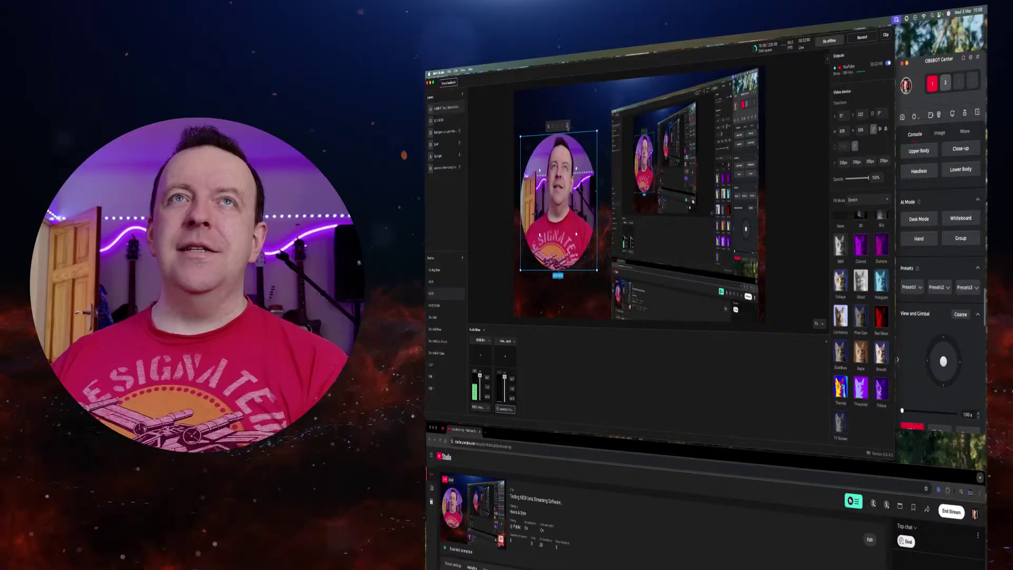
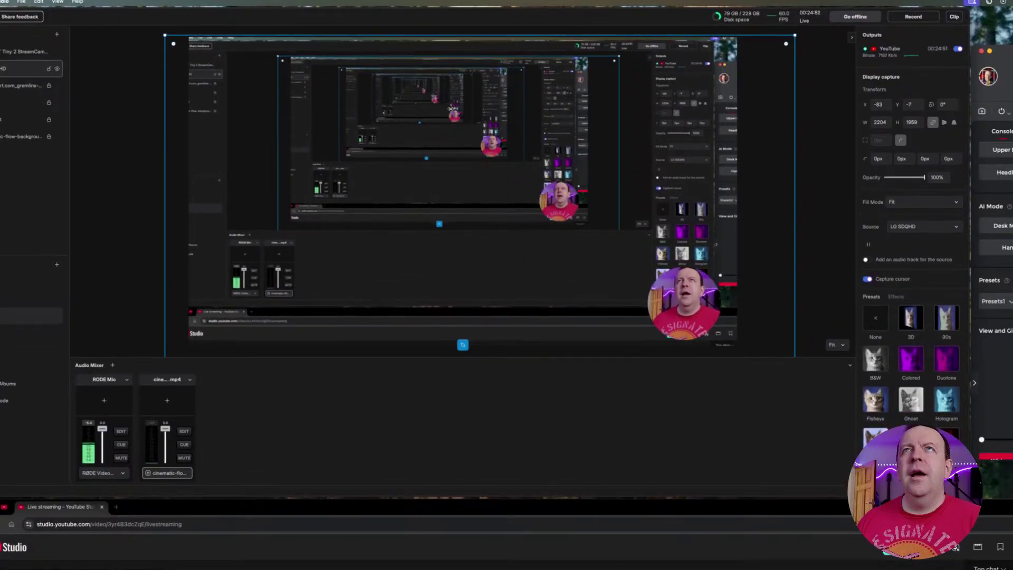
Enlarge the LG SDQHD display capture from its upper corner to about 2419 × 2159.
left_click_drag(797, 37, 941, 0)
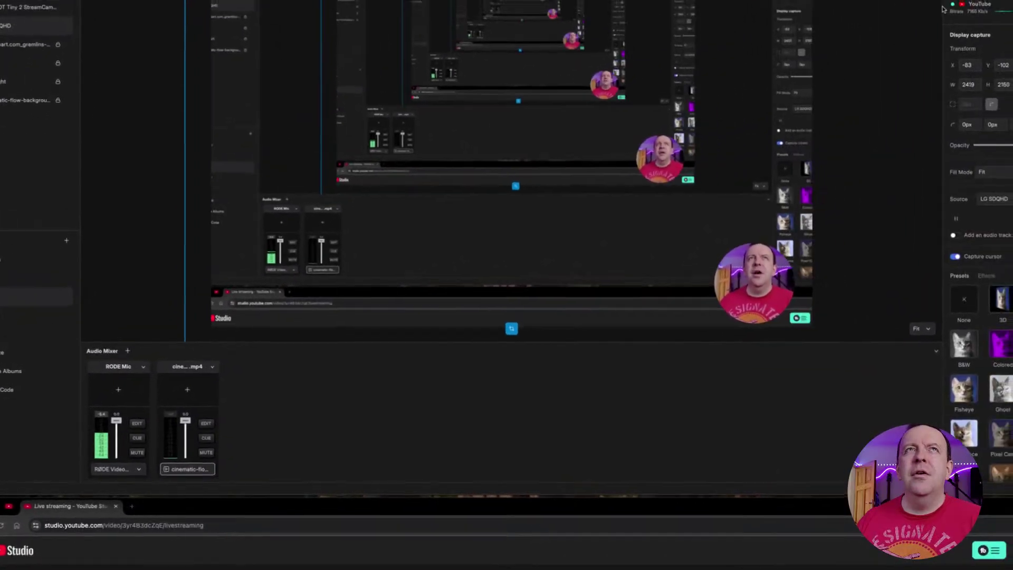
Reduce the LG SDQHD display capture to about 2185 × 1943 and reposition it to about X 11, Y -22.
left_click_drag(430, 111, 350, 180)
left_click_drag(859, 33, 847, 43)
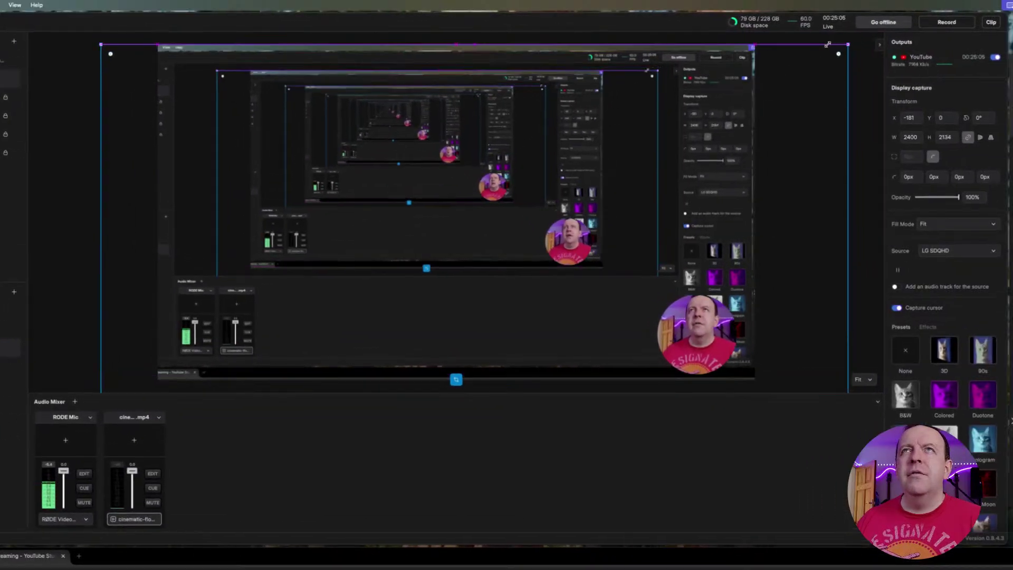
mouse_move(461, 258)
left_mouse_down()
mouse_move(588, 237)
mouse_move(467, 243)
mouse_move(612, 250)
mouse_move(458, 243)
left_mouse_up()
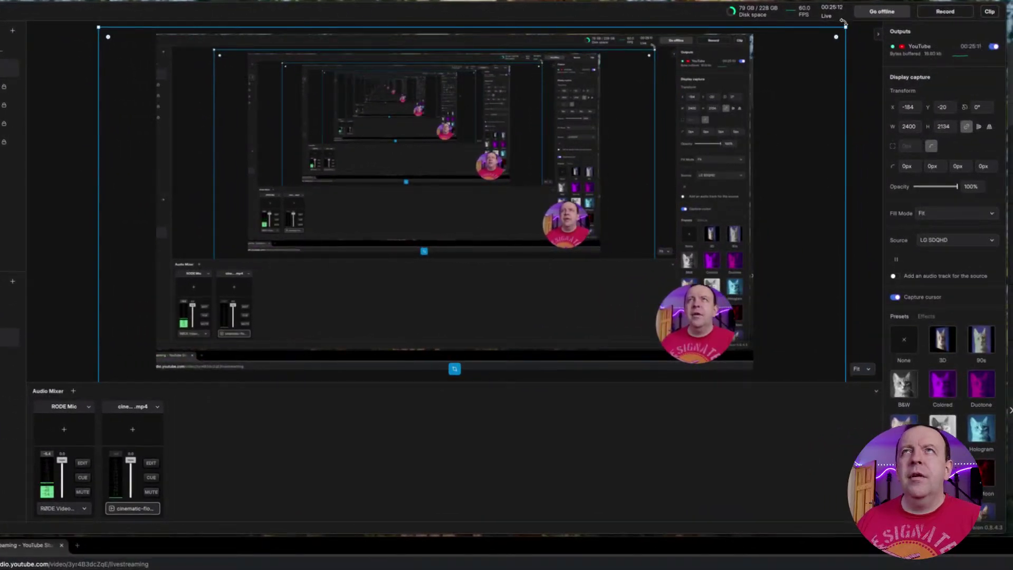
left_click_drag(844, 26, 789, 102)
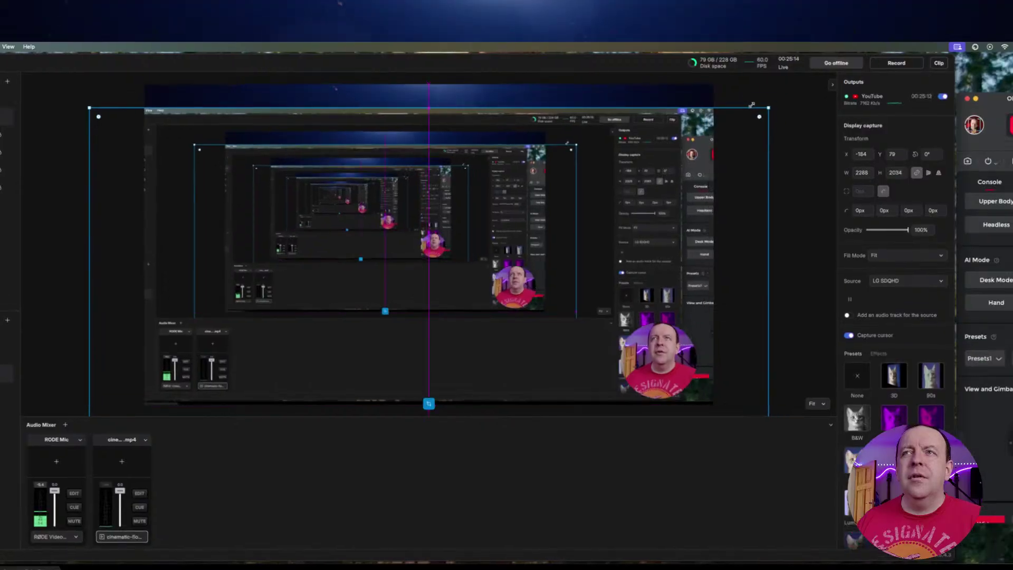
left_click_drag(483, 241, 645, 163)
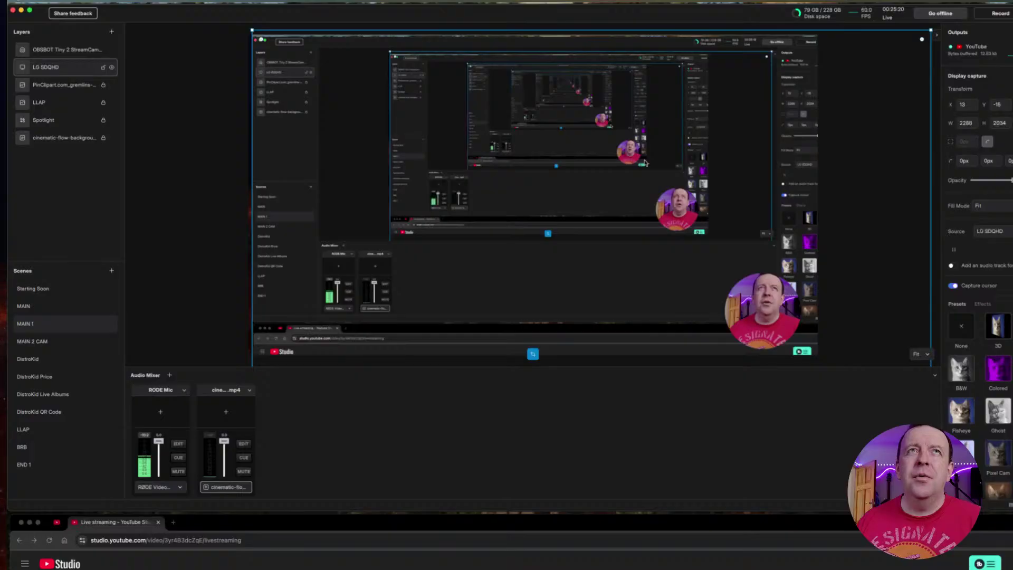
left_click_drag(931, 31, 837, 103)
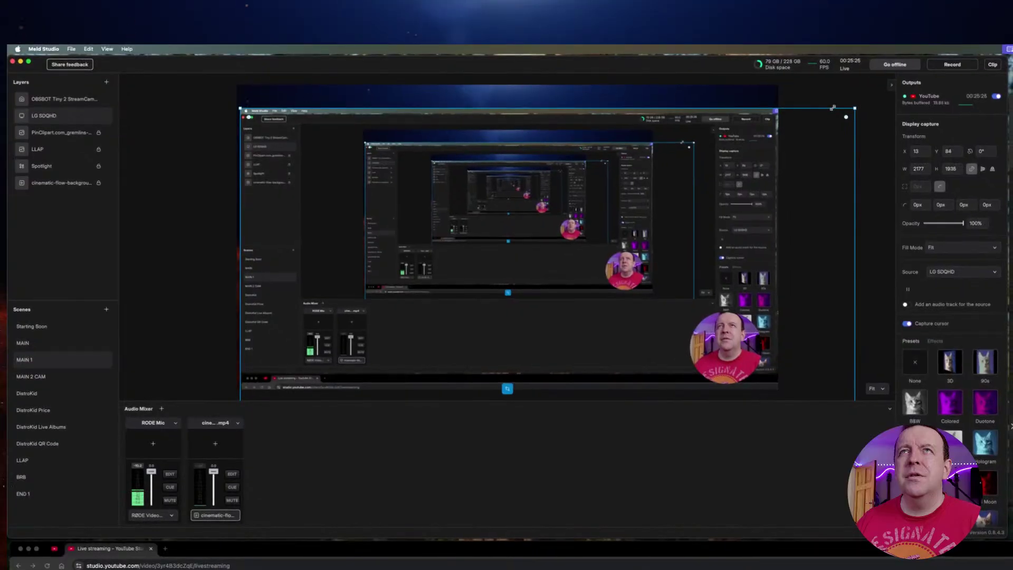
left_click_drag(543, 294, 539, 223)
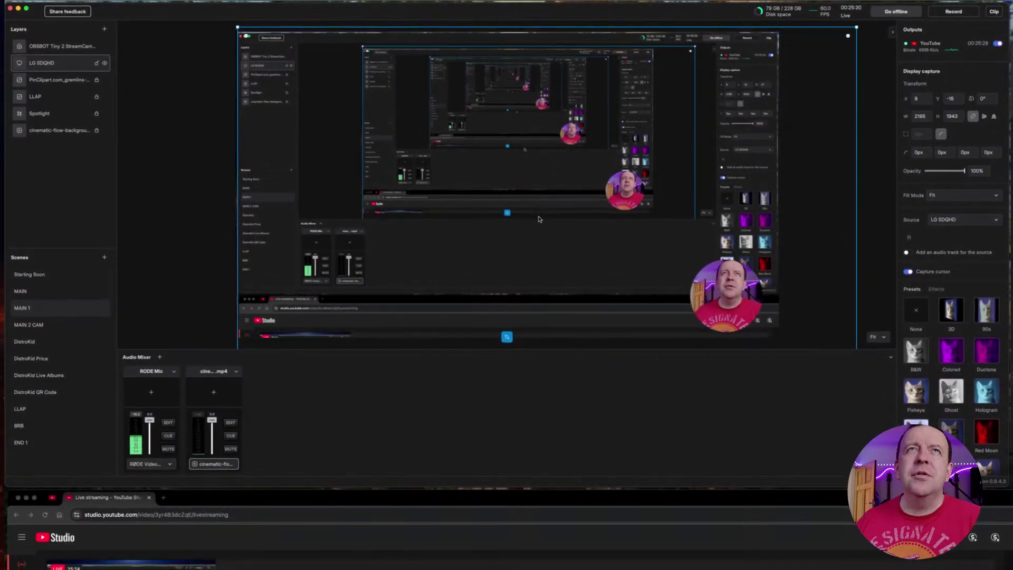
left_click(731, 289)
mouse_move(731, 289)
left_mouse_down()
mouse_move(498, 285)
mouse_move(831, 270)
mouse_move(865, 300)
mouse_move(783, 283)
mouse_move(731, 286)
left_mouse_up()
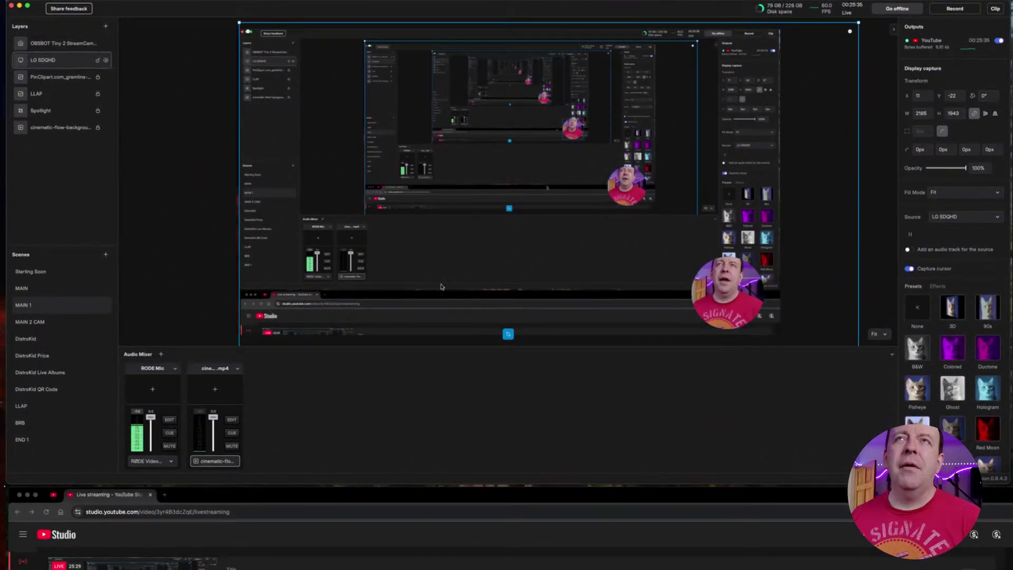
Move the circular OBSBOT Tiny 2 StreamCamera layer to the canvas's lower-left corner, at about X 49, Y 744.
left_click(47, 50)
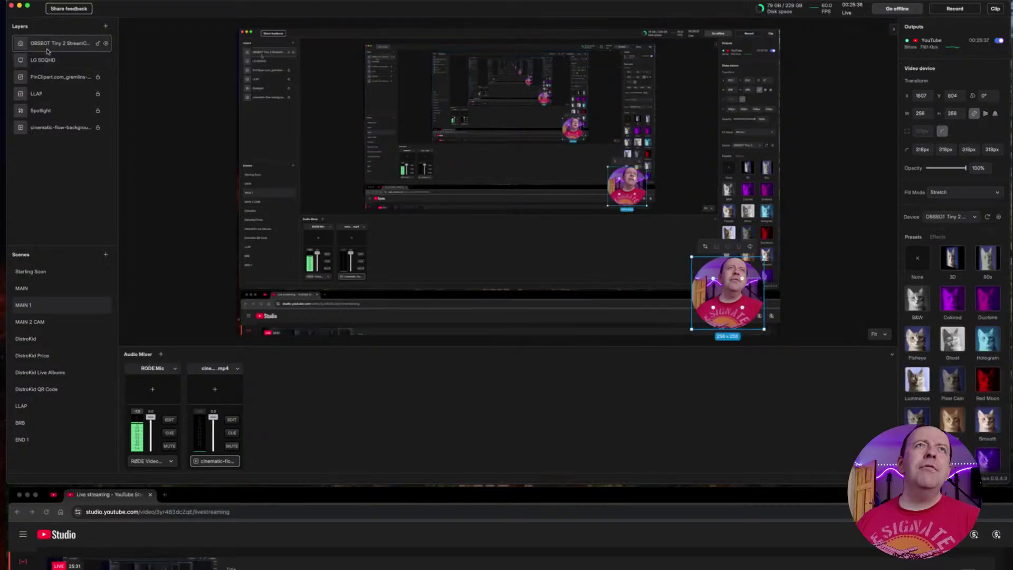
left_click_drag(702, 293, 273, 276)
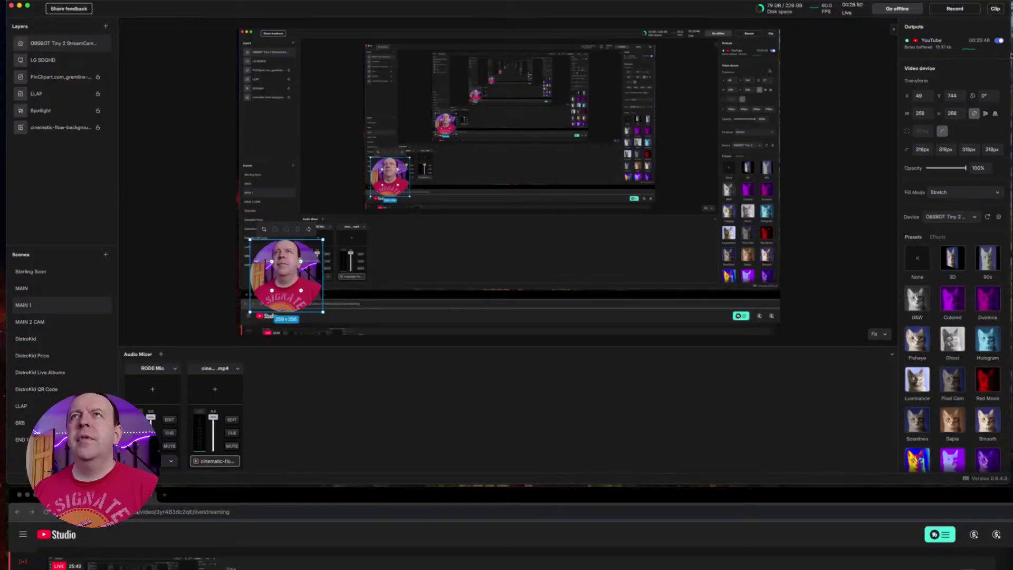
left_click(460, 211)
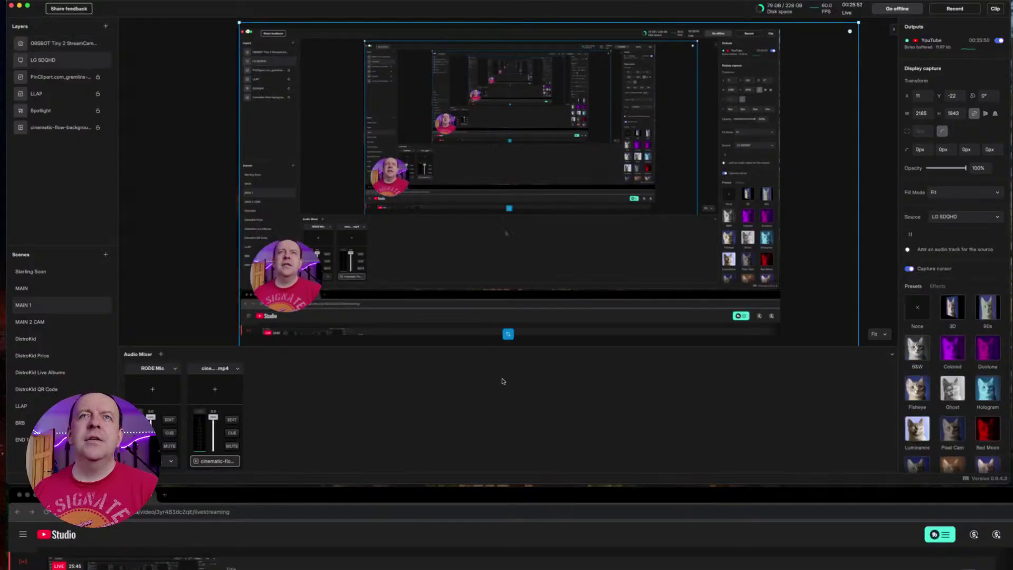
left_click(868, 221)
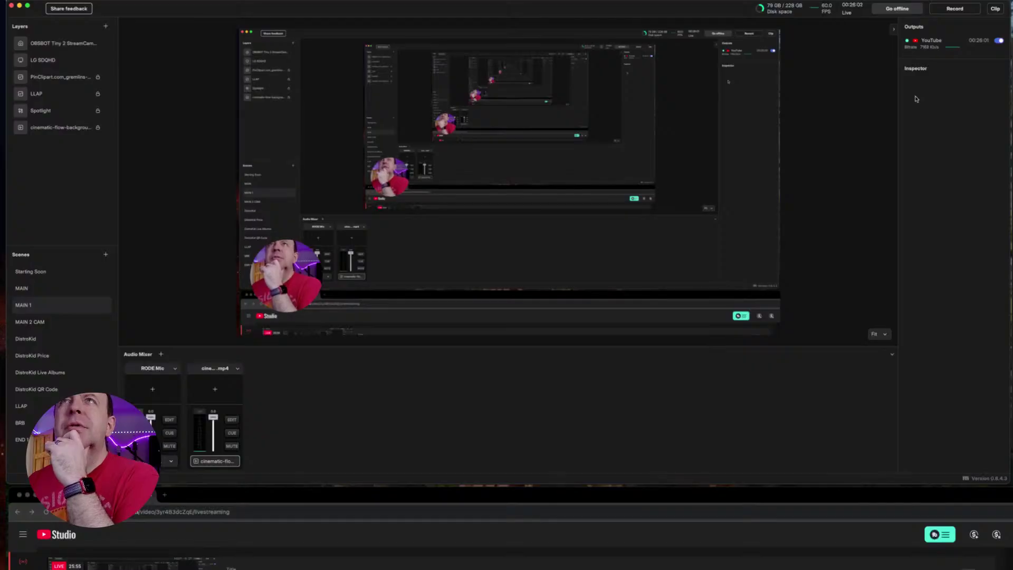
left_click(538, 254)
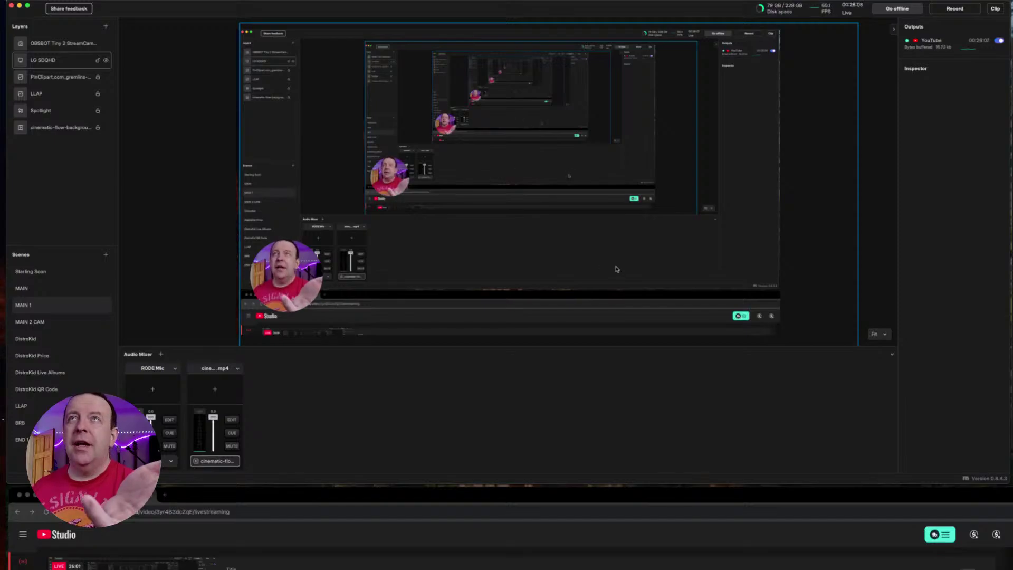
left_click(860, 61)
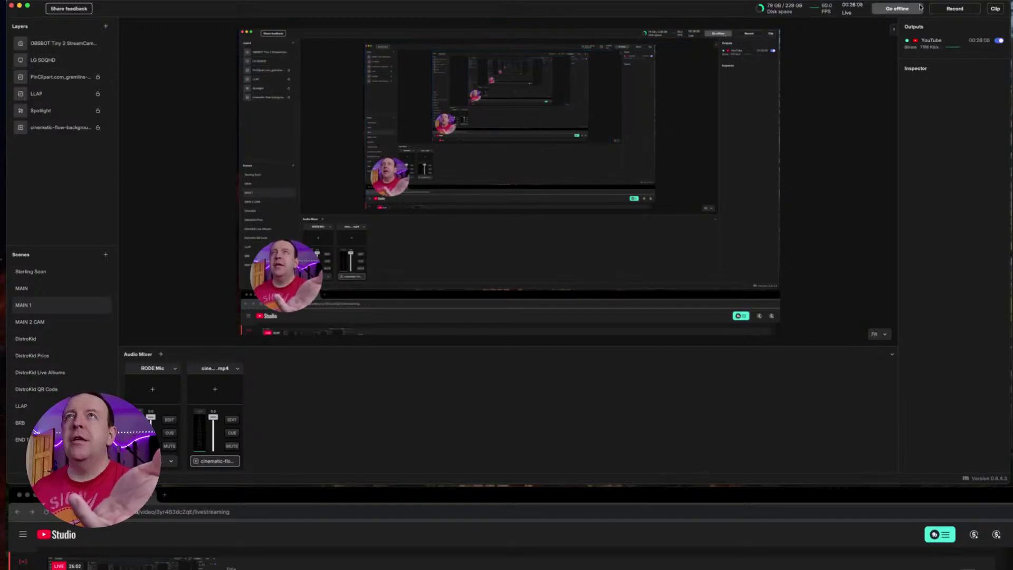
left_click(996, 9)
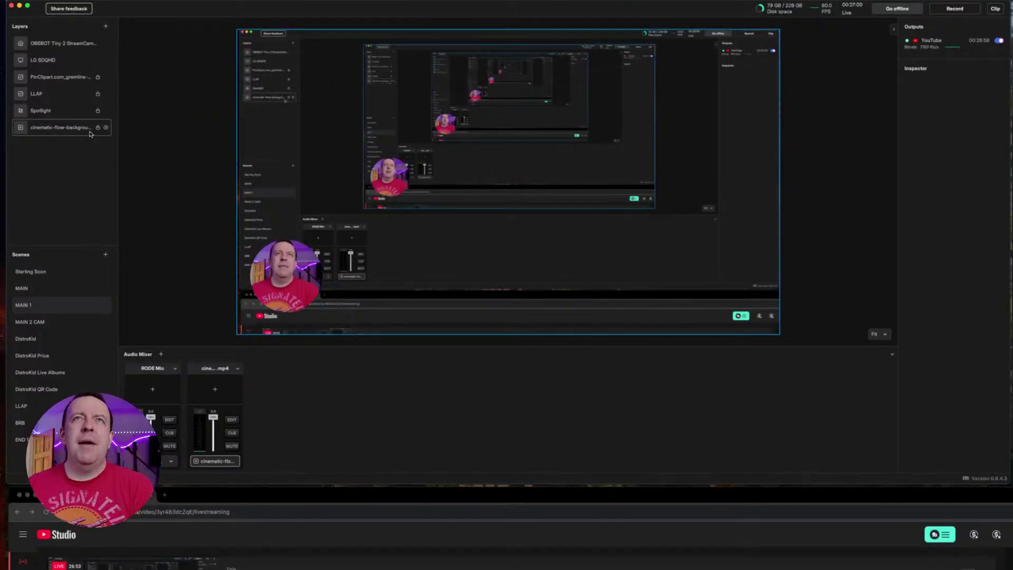
Move the LG SDQHD display capture aside to reveal the animated background, return it to X 0, and enlarge it to about 2195 × 1951.
left_click(72, 47)
left_click(72, 61)
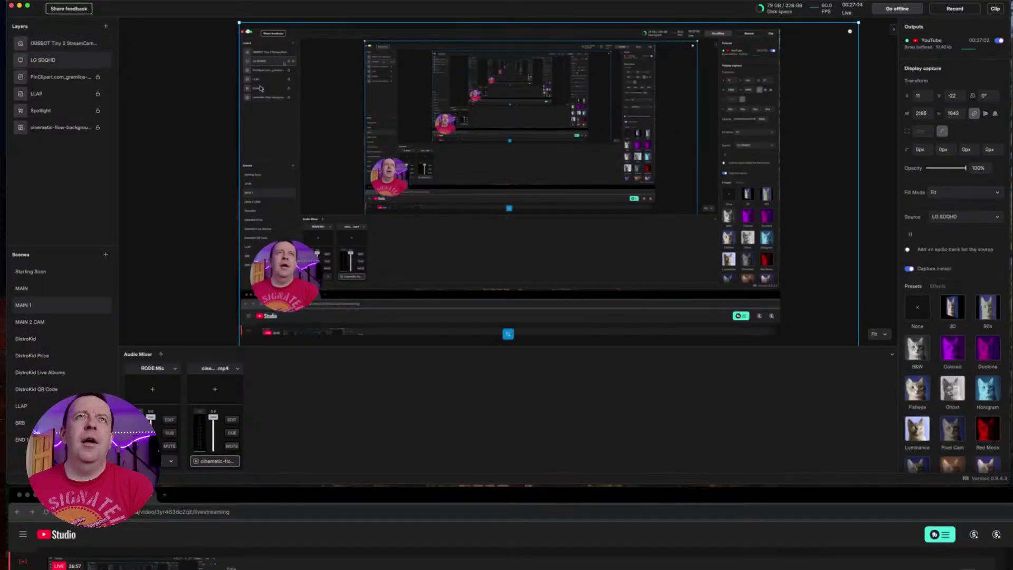
left_click_drag(326, 97, 640, 172)
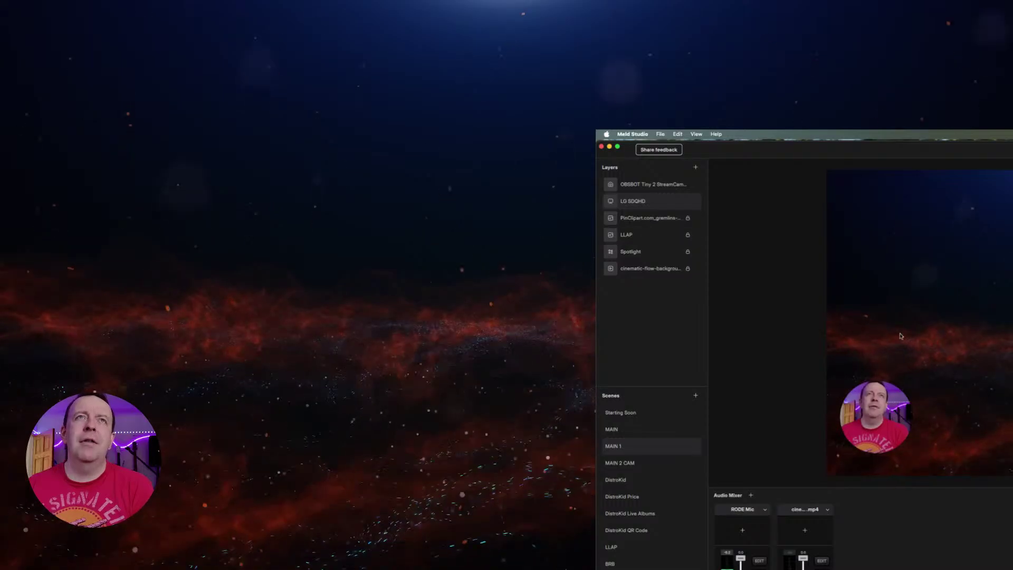
left_click(652, 269)
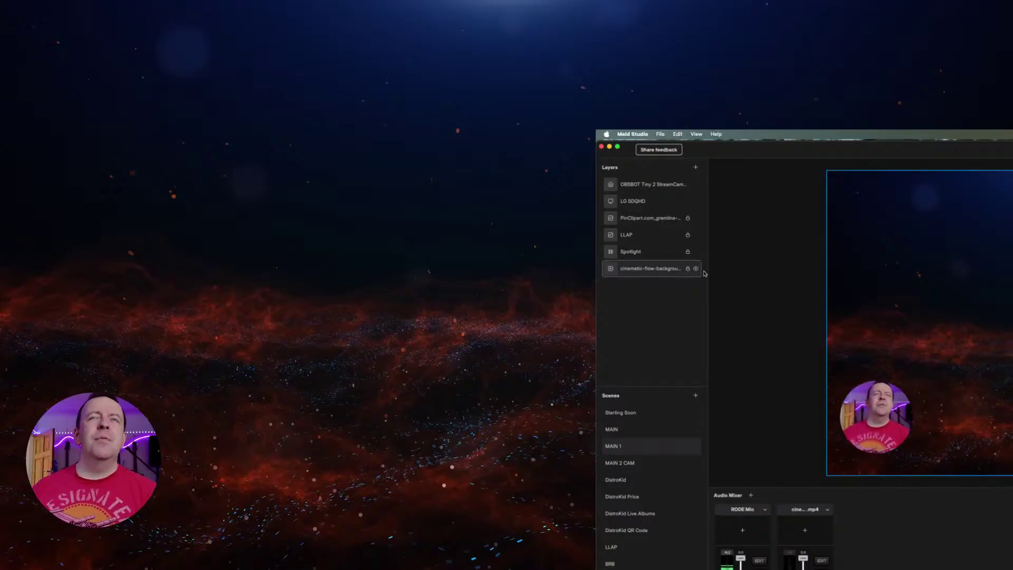
left_click_drag(1012, 352, 325, 143)
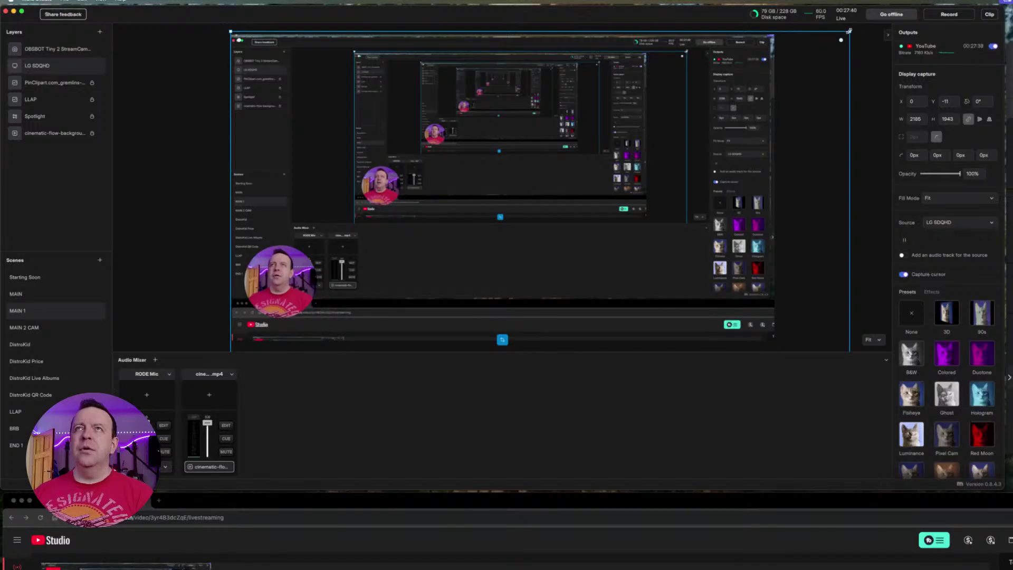
left_click_drag(849, 30, 854, 29)
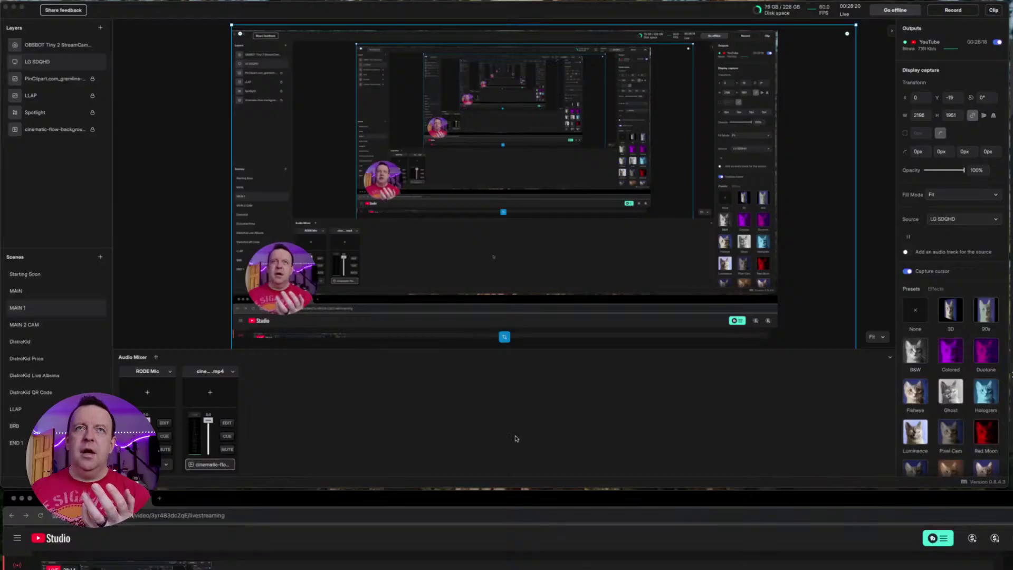
Close the system's Display settings window and switch briefly to the BRB scene before returning to MAIN 1.
left_click_drag(256, 463, 413, 560)
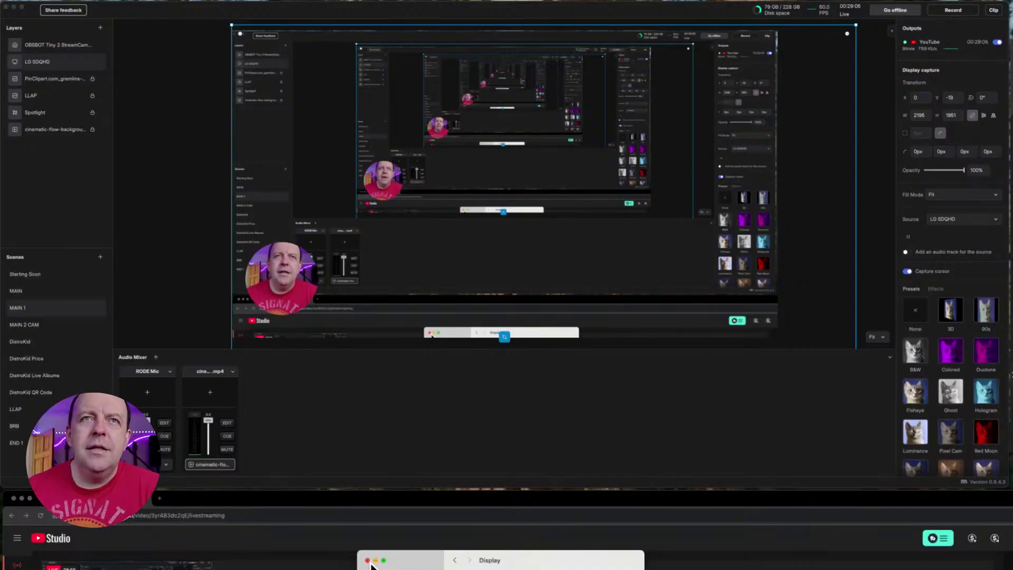
left_click(368, 561)
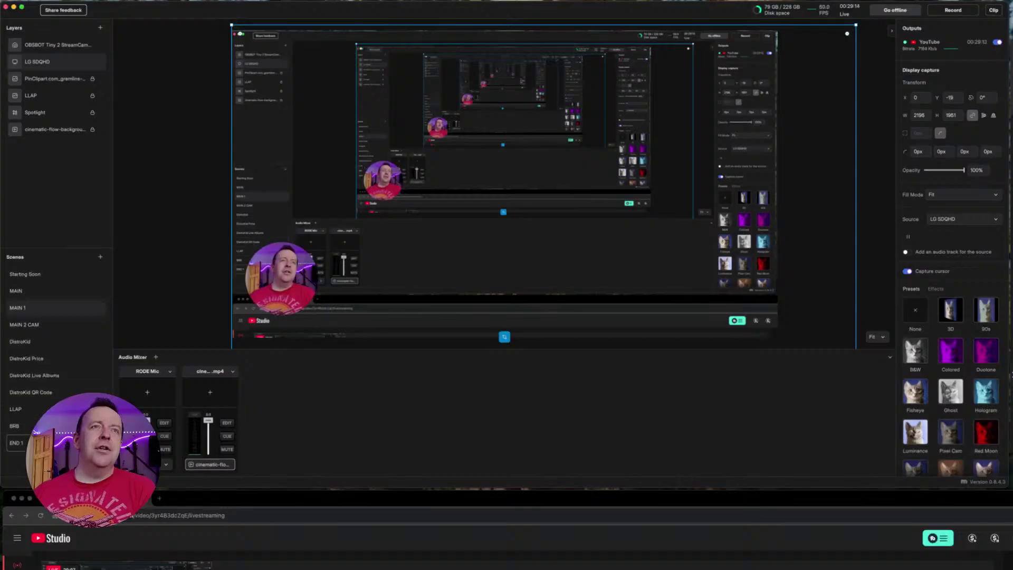
left_click(14, 425)
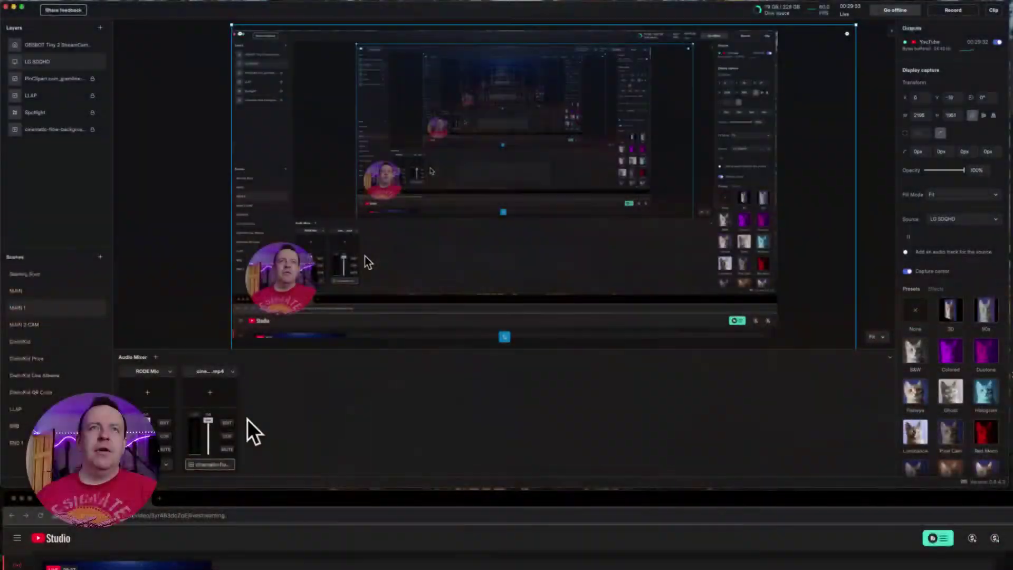
left_click(318, 288)
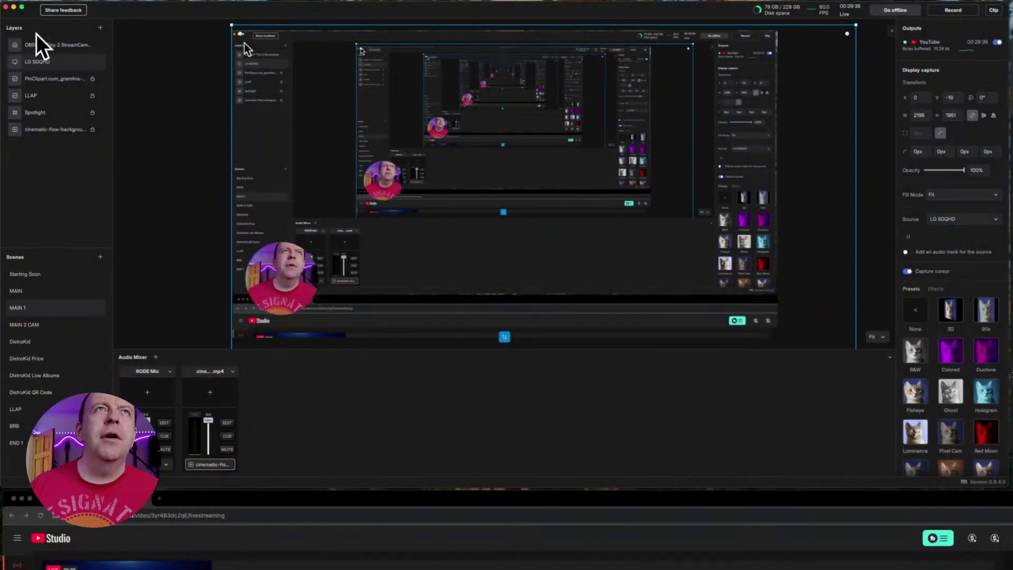
Move the circular camera to the lower centre of the canvas, and lock both the camera and LG SDQHD layers.
left_click(42, 62)
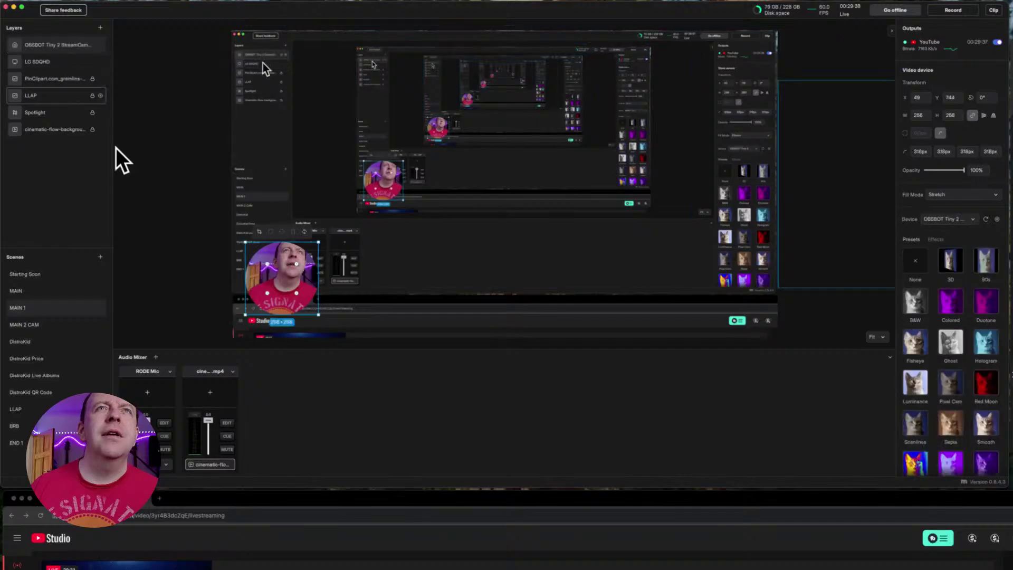
left_click_drag(293, 294, 511, 274)
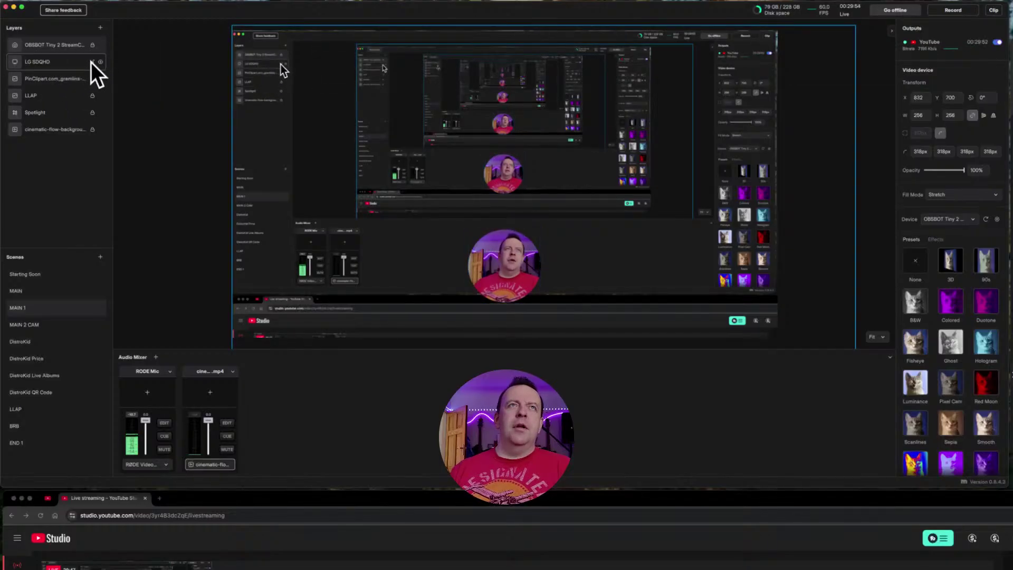
Delete the cinematic-flow background layer from the MAIN 1 scene.
right_click(60, 130)
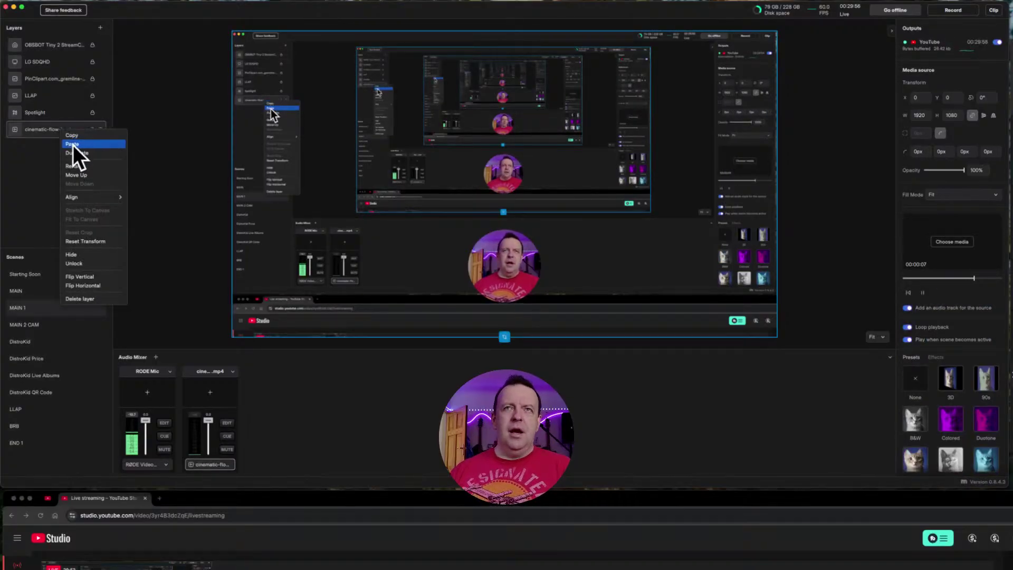
left_click(98, 296)
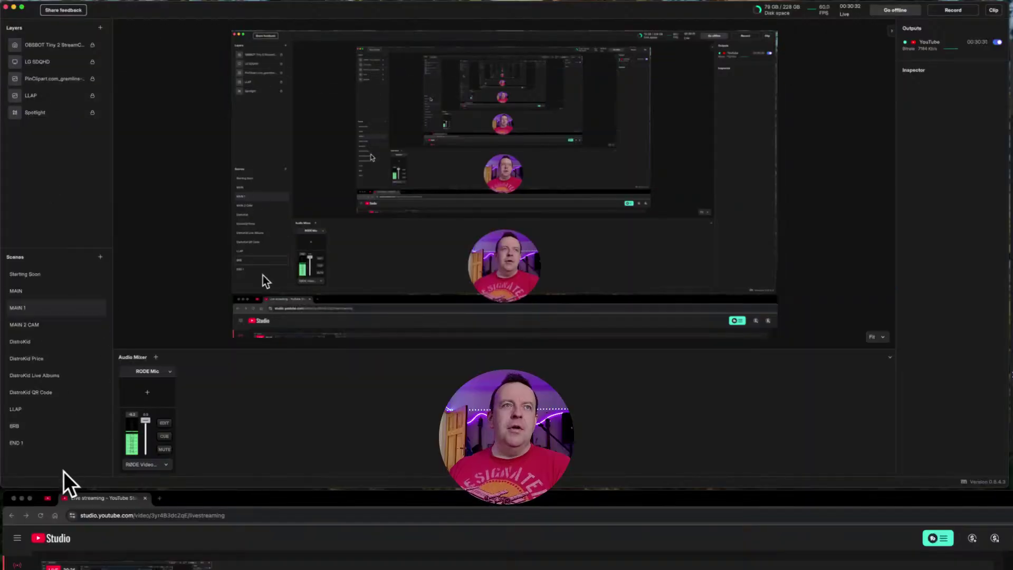
Preview the DistroKid and LLAP scenes live, returning to MAIN 1 between them.
left_click(46, 343)
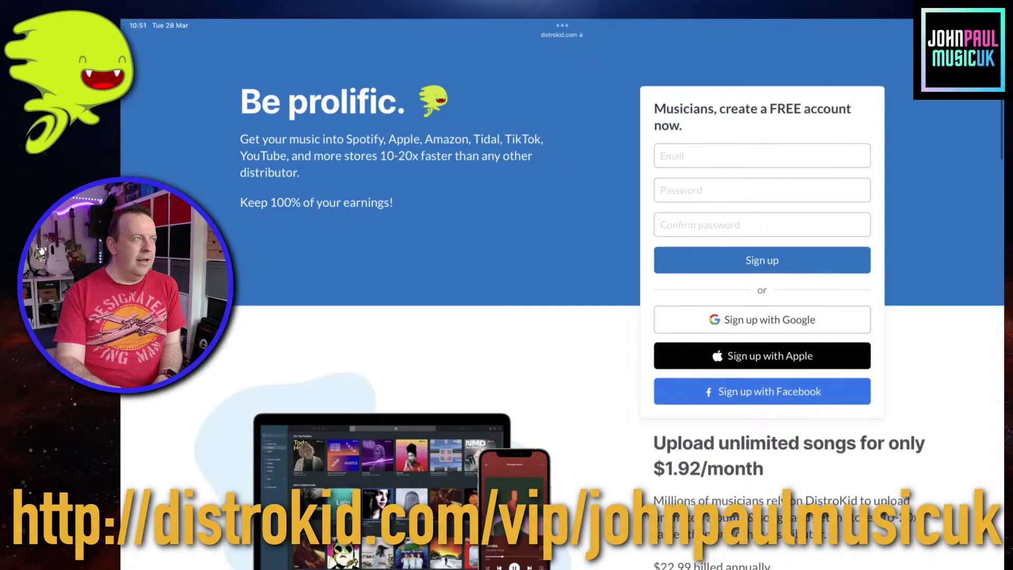
left_click(55, 307)
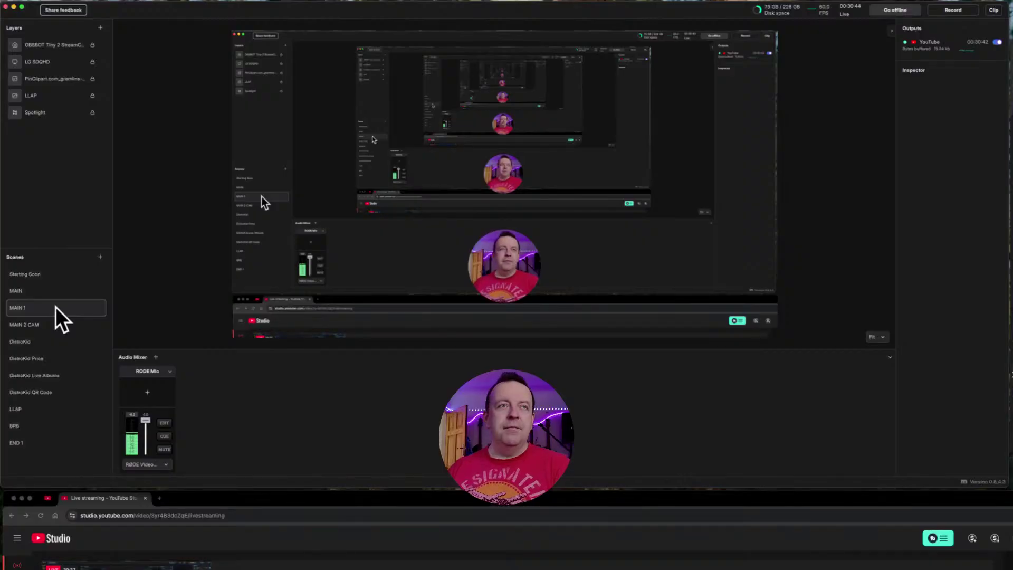
left_click(46, 410)
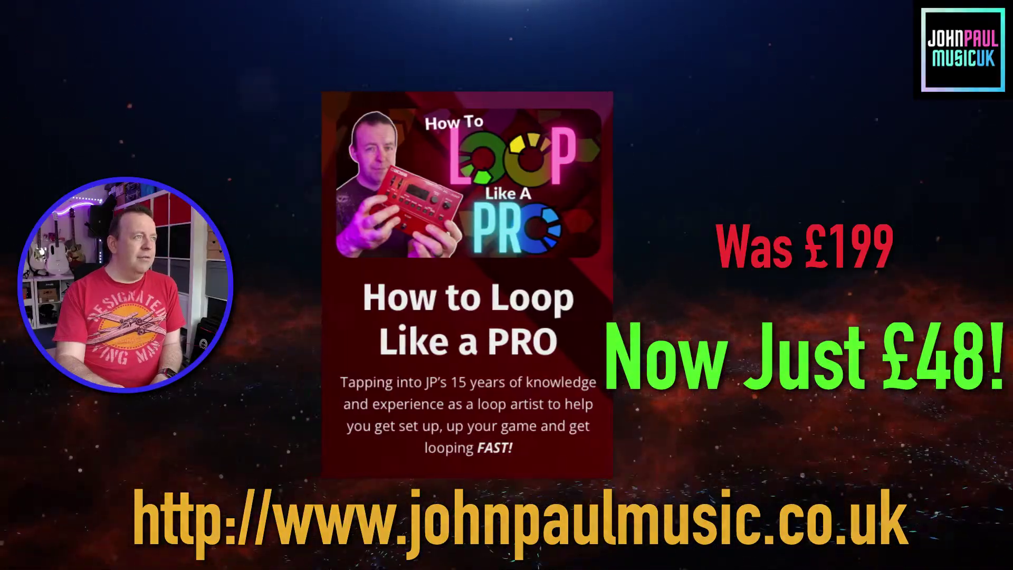
Return to the MAIN 1 scene and unlock its off-canvas LLAP image layer.
left_click(45, 306)
left_click(48, 94)
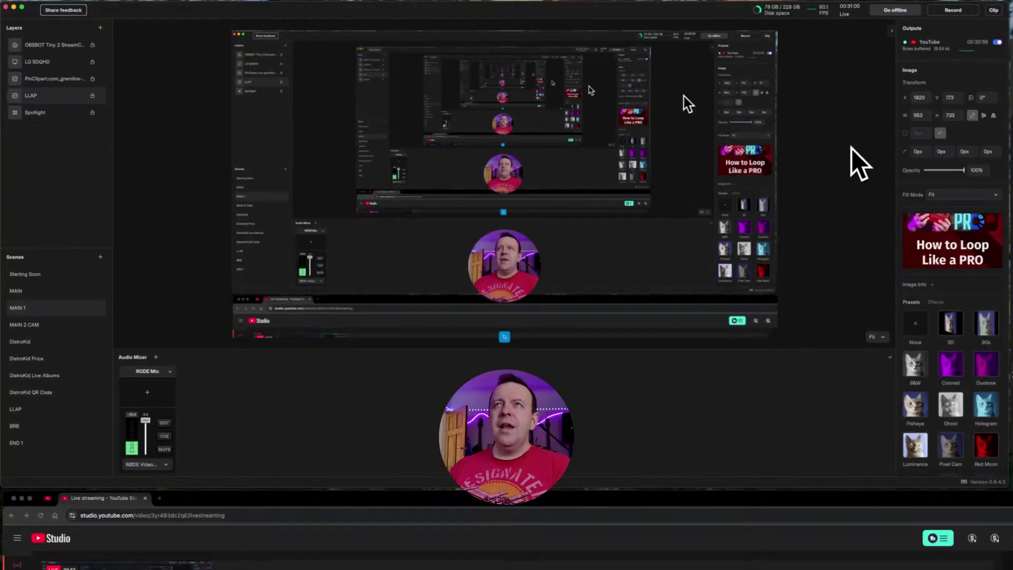
left_click(96, 95)
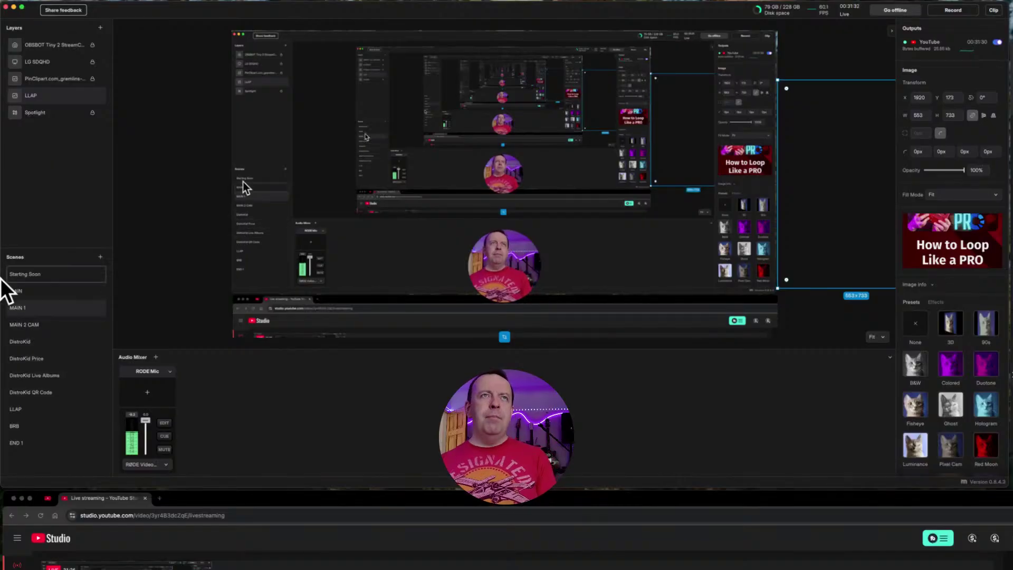
Examine the Plugins and global Transition preferences, including the easing curve and layer reordering mode options, and close the preferences.
left_click(53, 4)
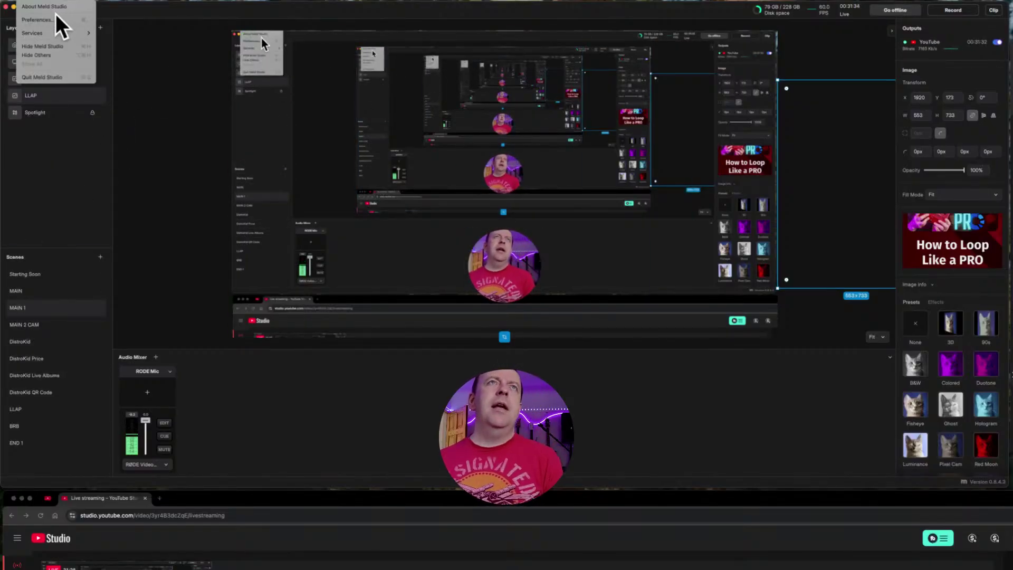
left_click(57, 20)
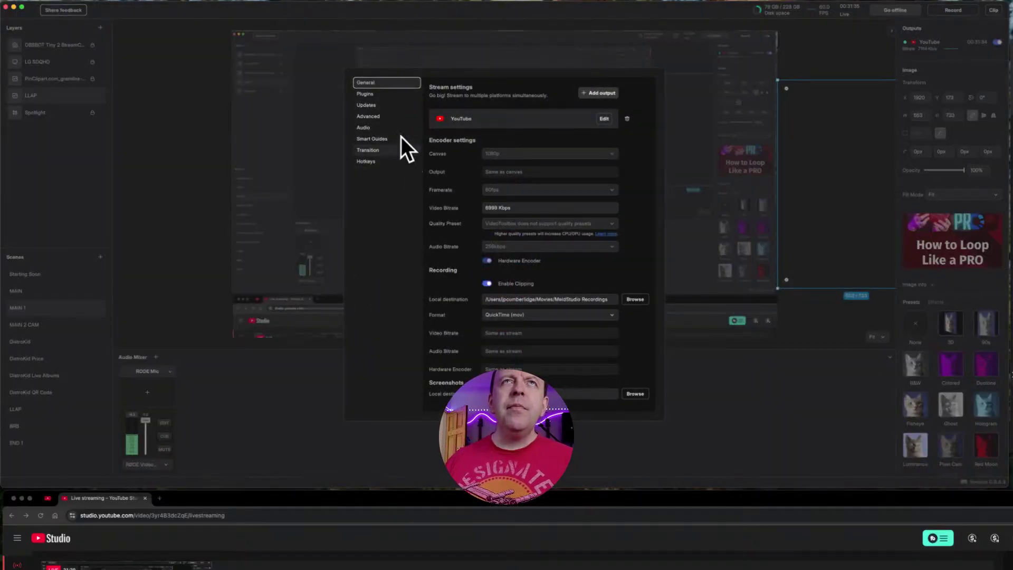
left_click(379, 91)
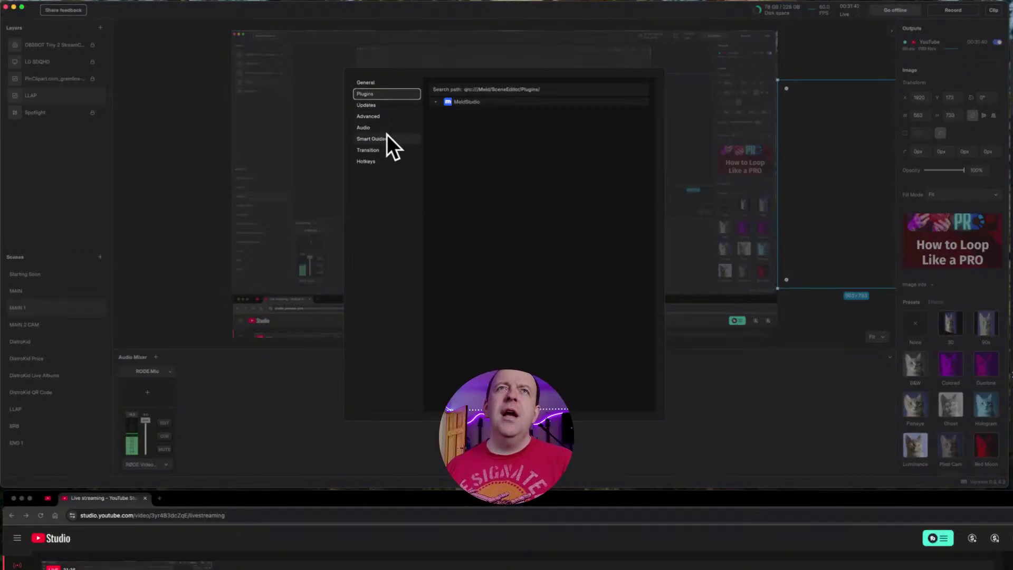
left_click(369, 151)
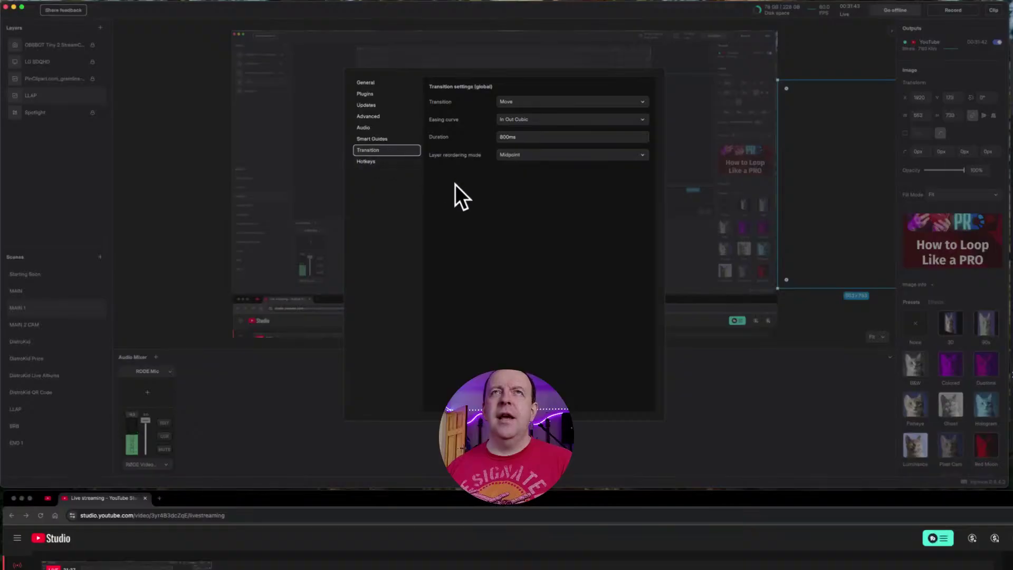
left_click(522, 119)
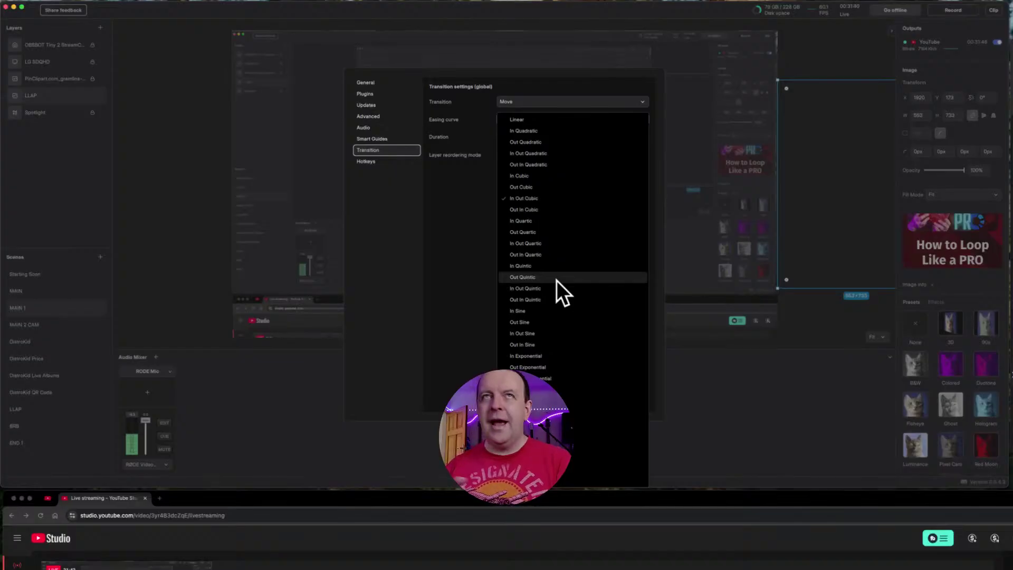
left_click(467, 225)
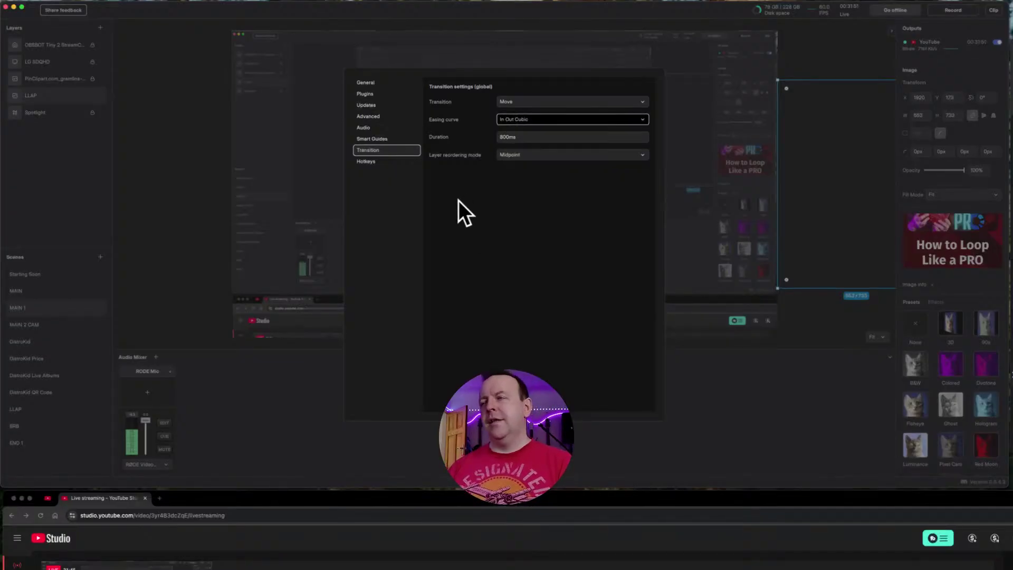
left_click(524, 153)
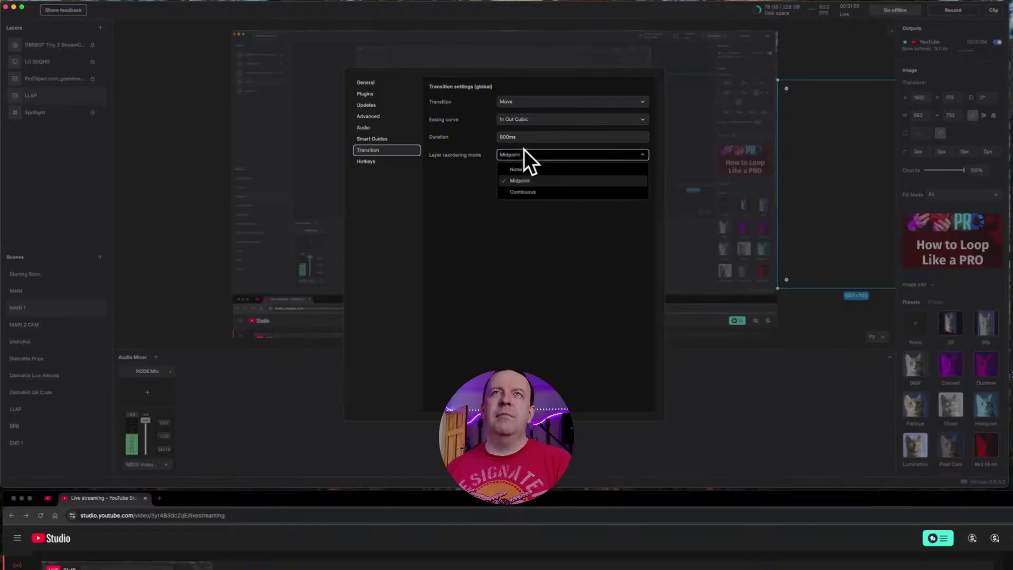
left_click(508, 217)
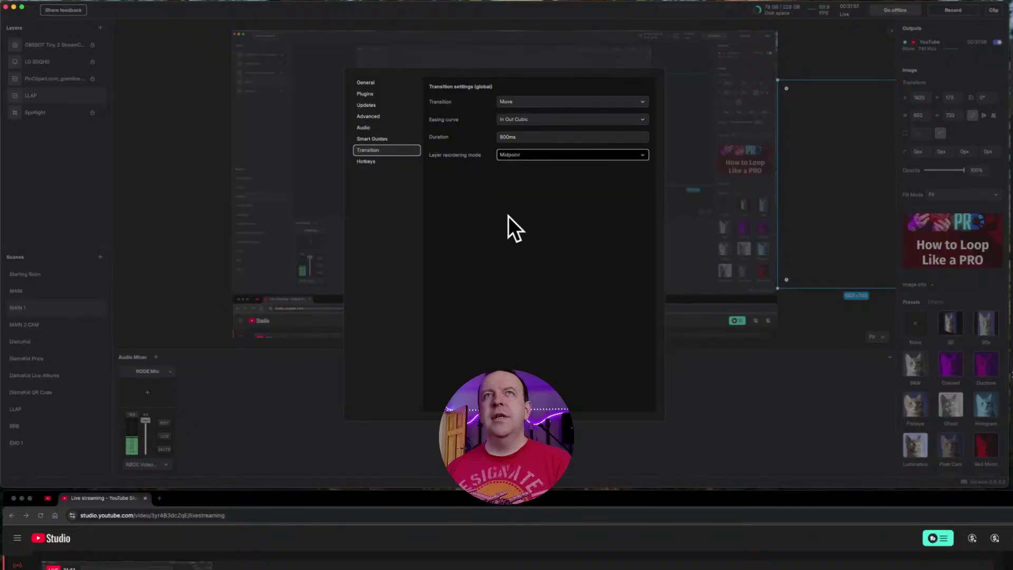
left_click(523, 120)
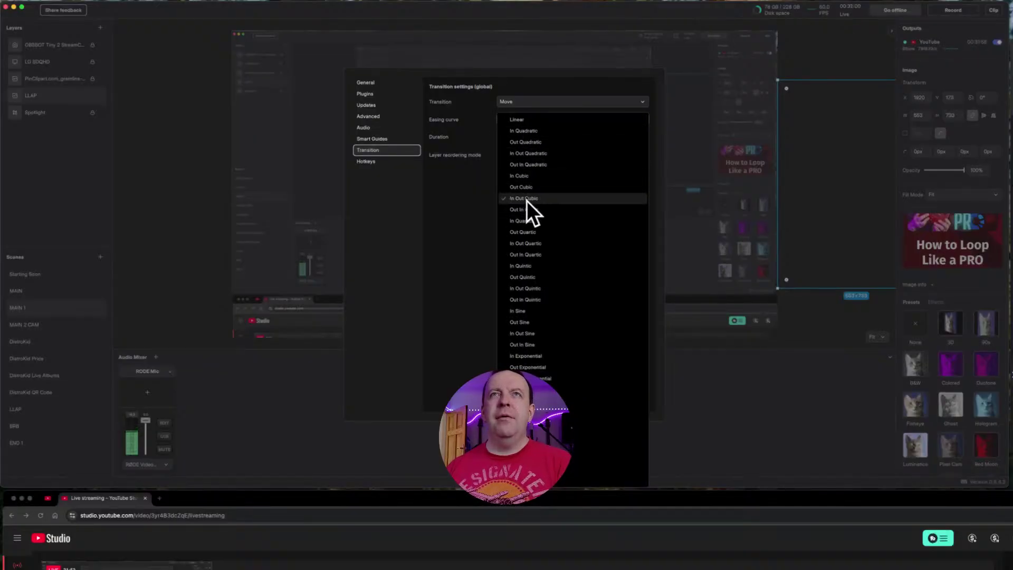
left_click(484, 204)
left_click(293, 227)
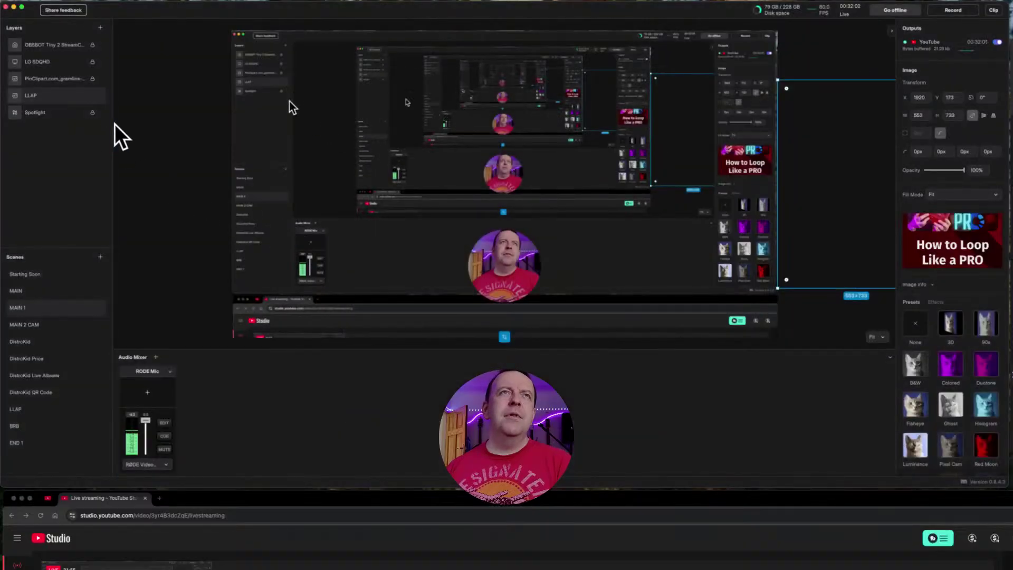
Preview the LLAP scene live once more and return to the MAIN 1 scene.
left_click(50, 409)
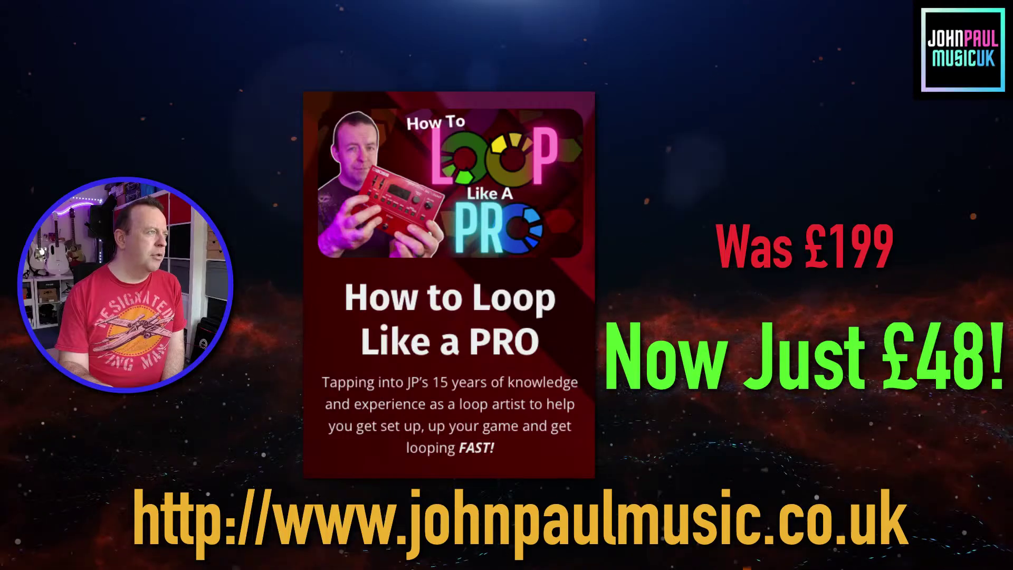
left_click(46, 305)
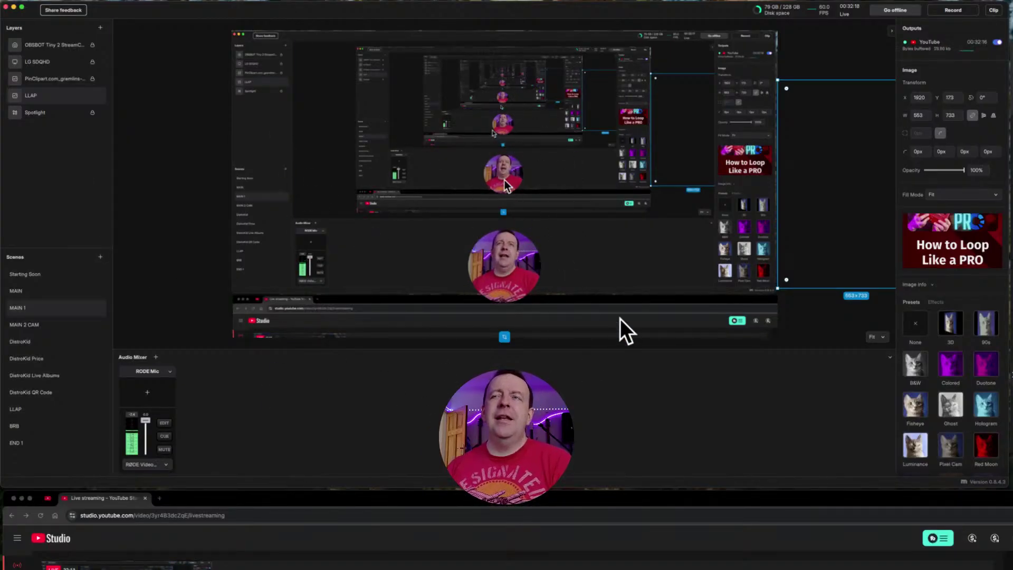
scroll(945, 400, "down", 3)
scroll(945, 404, "up", 3)
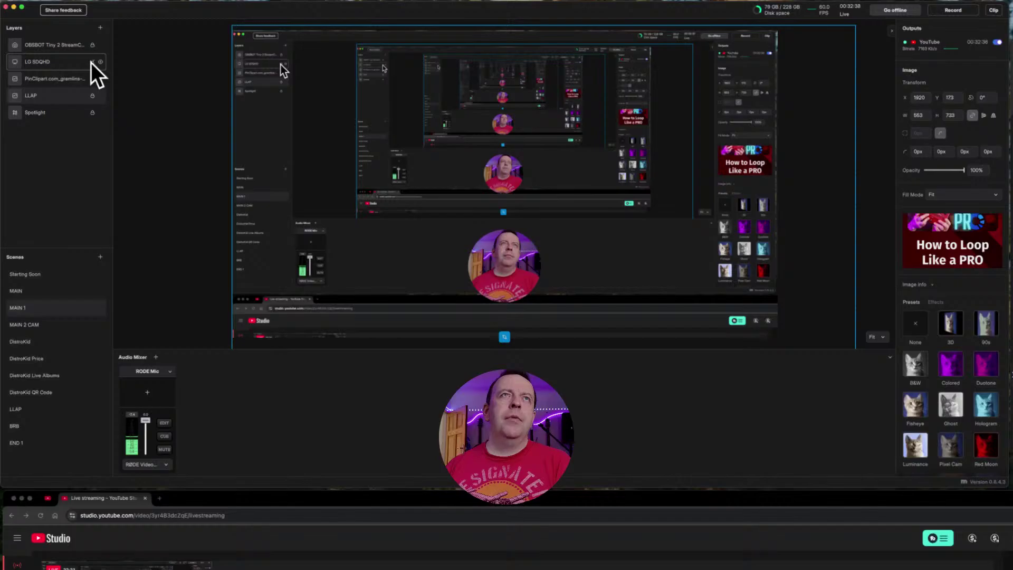
Unlock the LG SDQHD display capture, apply the 3D preset to it, and shift it slightly up and left on the canvas.
left_click(87, 62)
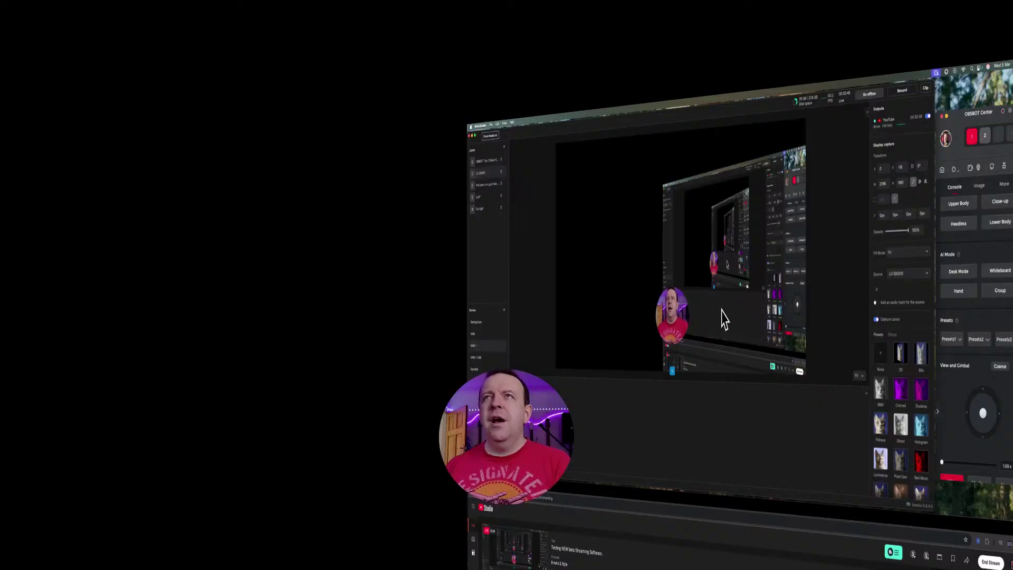
left_click(731, 281)
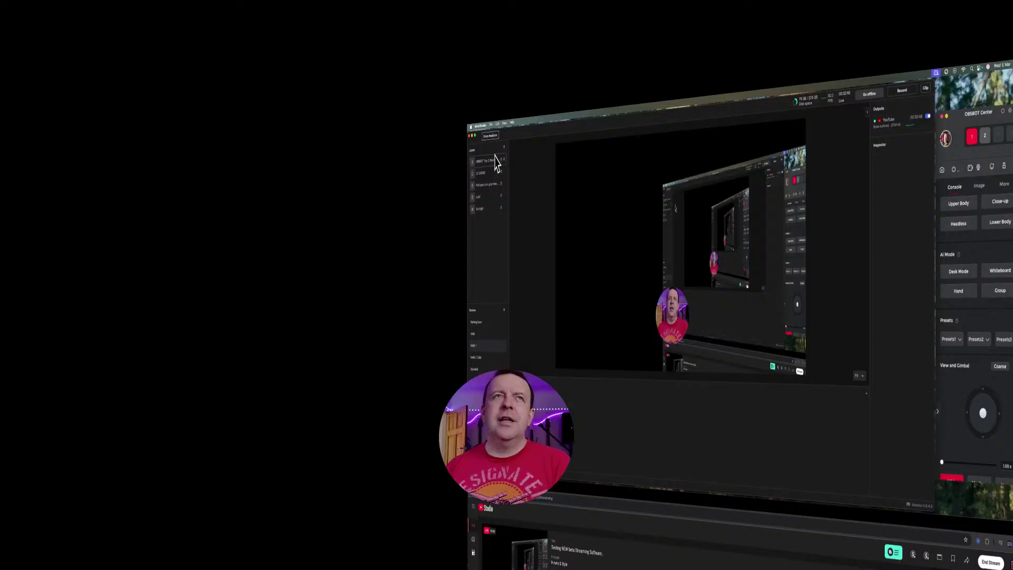
left_click(739, 245)
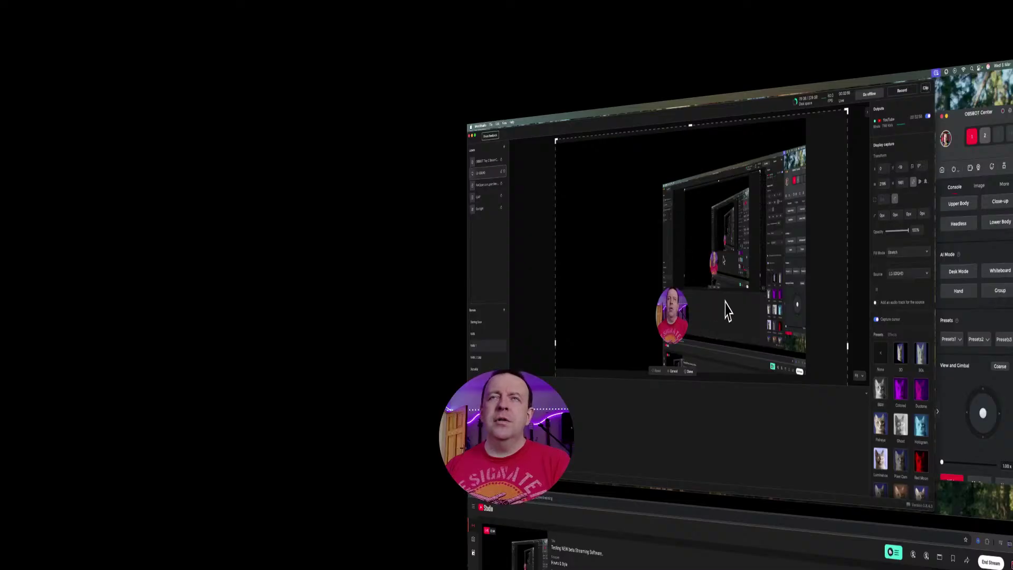
left_click(501, 173)
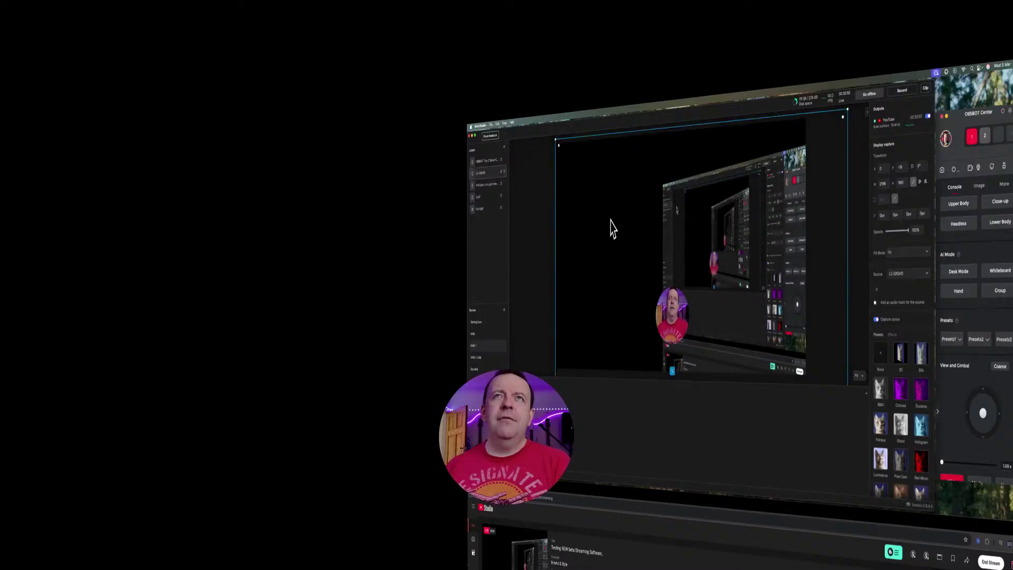
left_click_drag(733, 268, 674, 244)
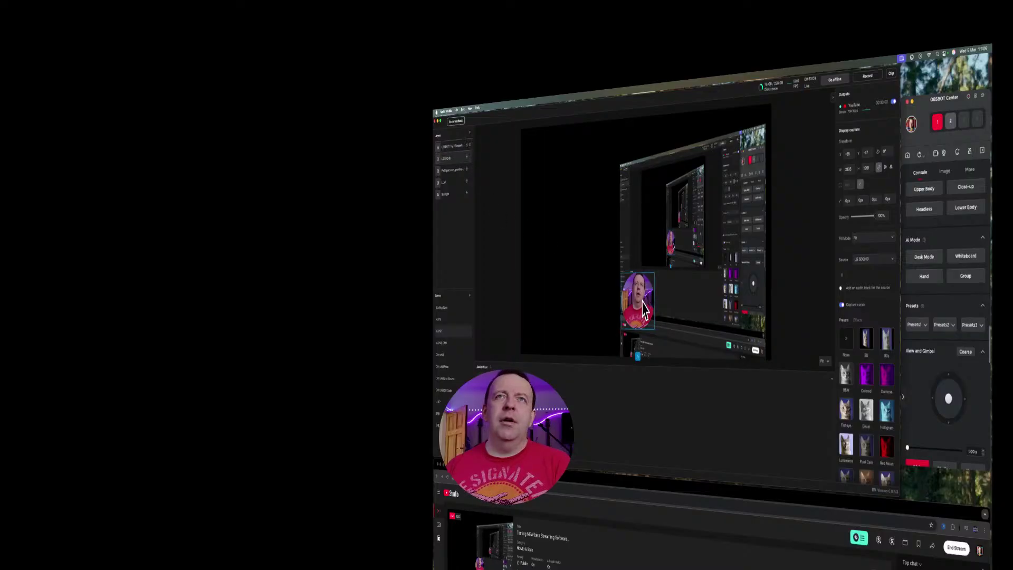
Enlarge the circular camera to about 646 × 646 and place it in the empty area beside the tilted display capture.
left_click_drag(638, 300, 607, 290)
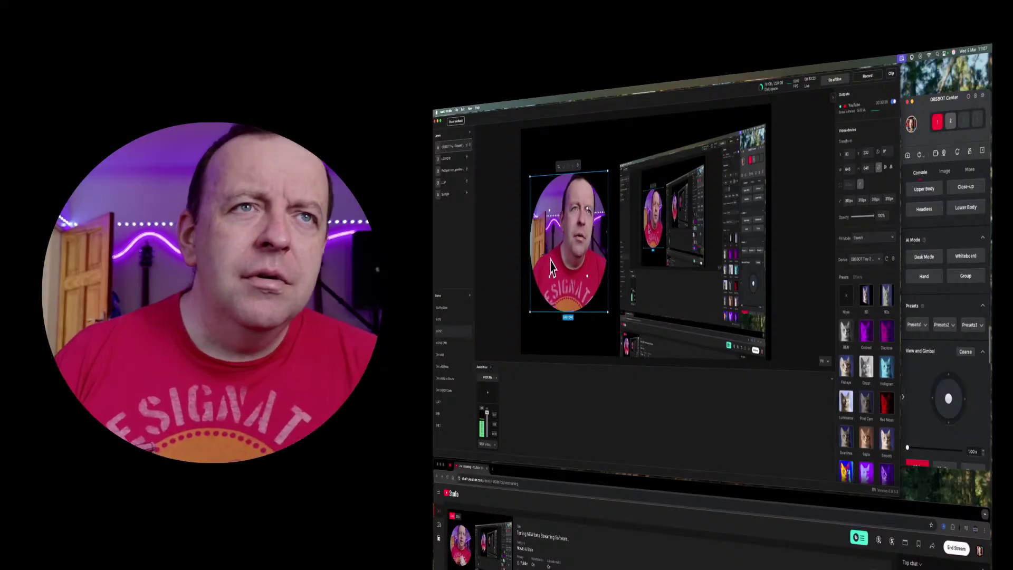
left_click(544, 166)
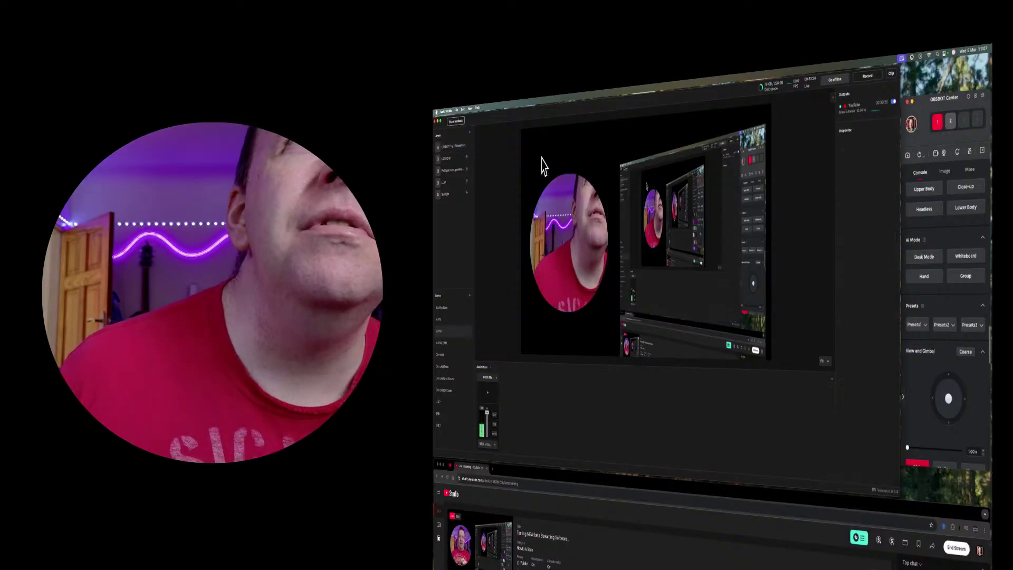
left_click(555, 206)
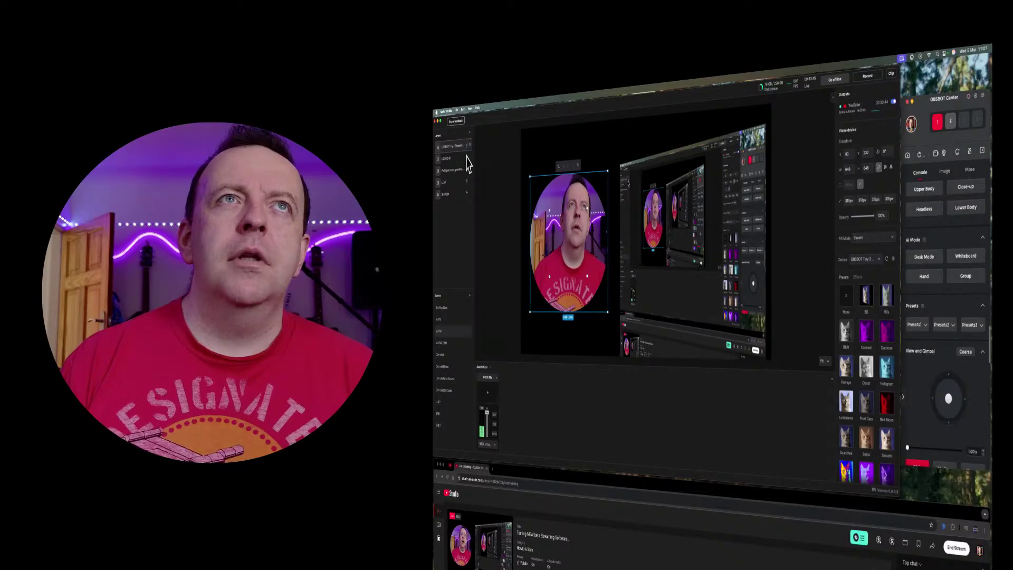
Remove the 3D preset from the LG SDQHD layer and move the circular camera to about X 550, Y 399.
left_click(450, 158)
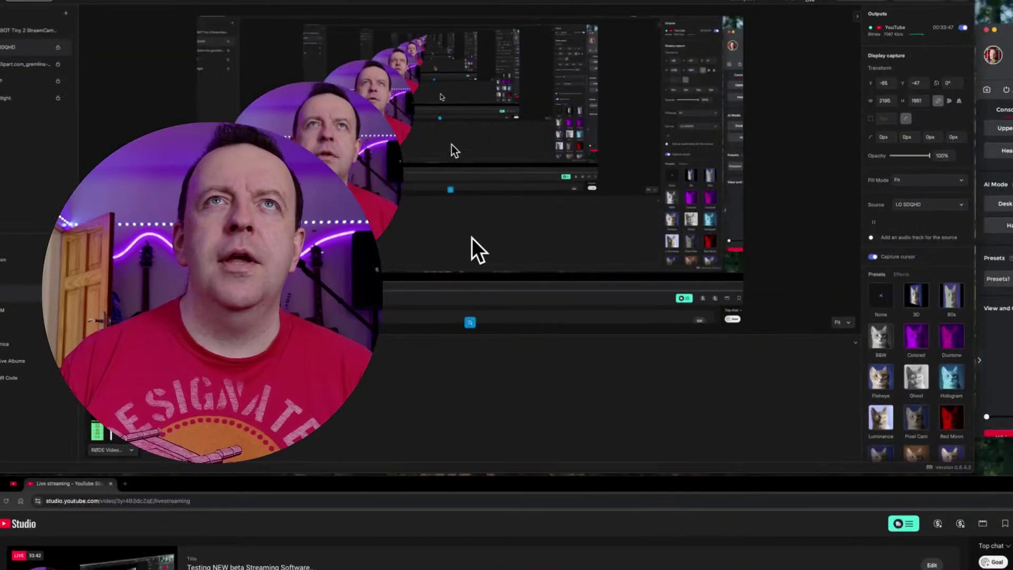
left_click(317, 132)
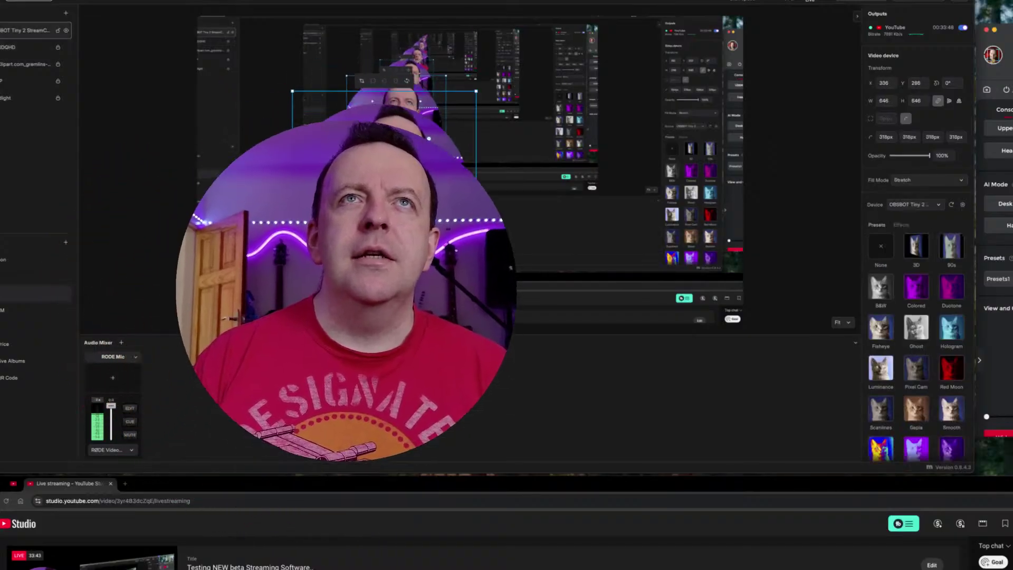
left_click_drag(317, 237, 263, 216)
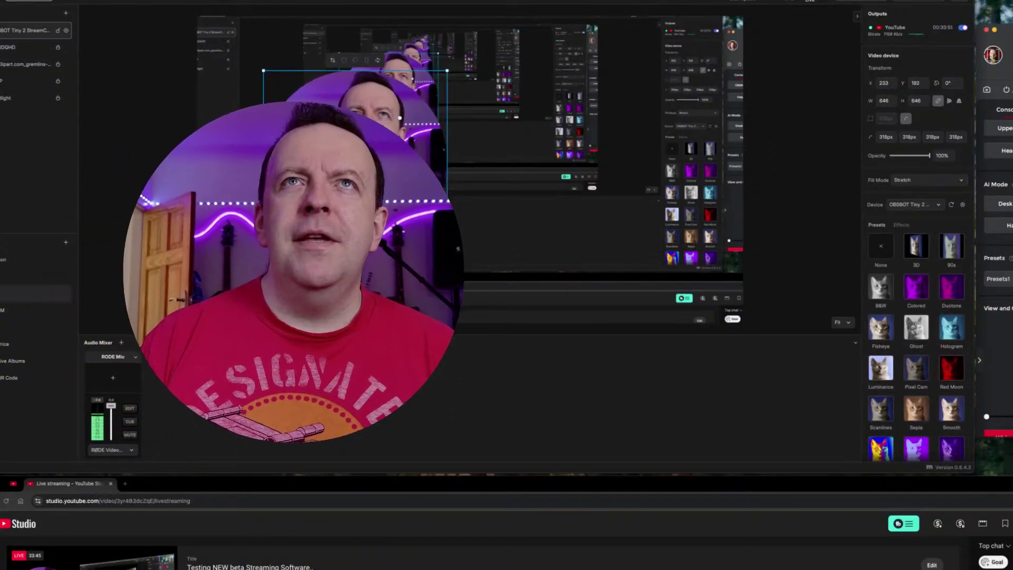
left_click_drag(356, 162, 578, 161)
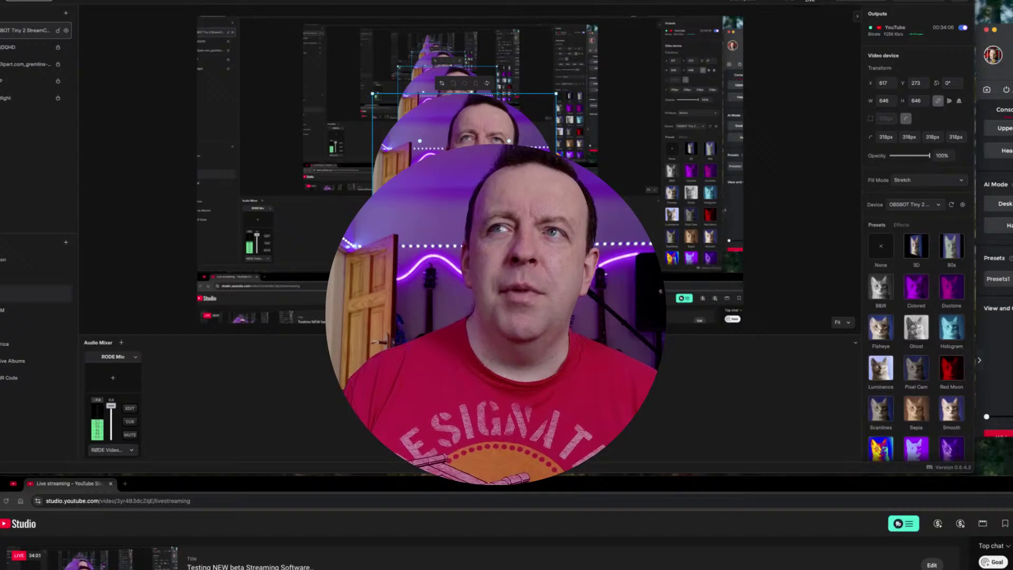
left_click_drag(470, 143, 433, 119)
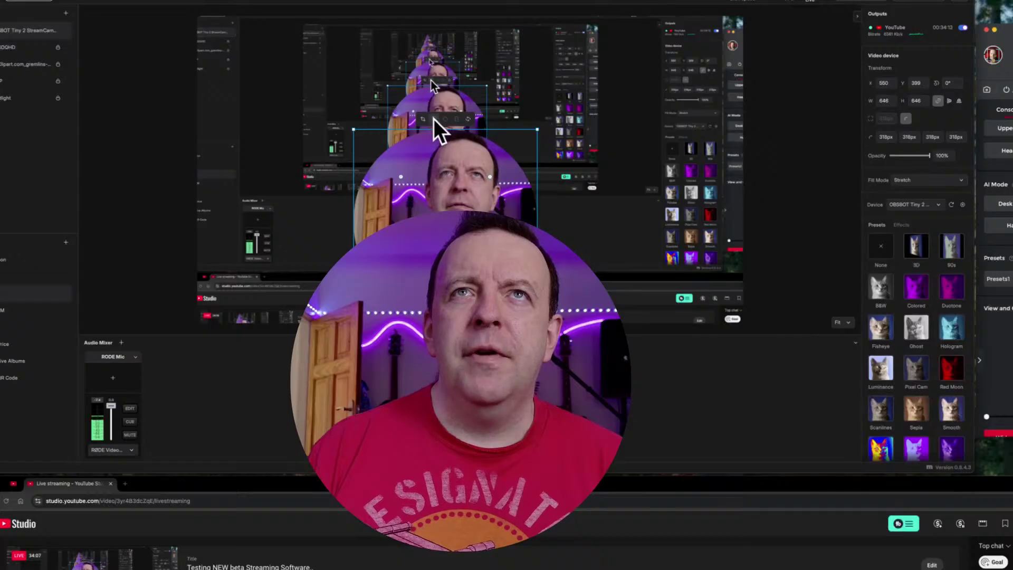
Try the rounded portrait camera shape, restore the full 1149 × 646 rectangle, and move the camera up to about Y 348.
left_click(433, 119)
left_click(454, 119)
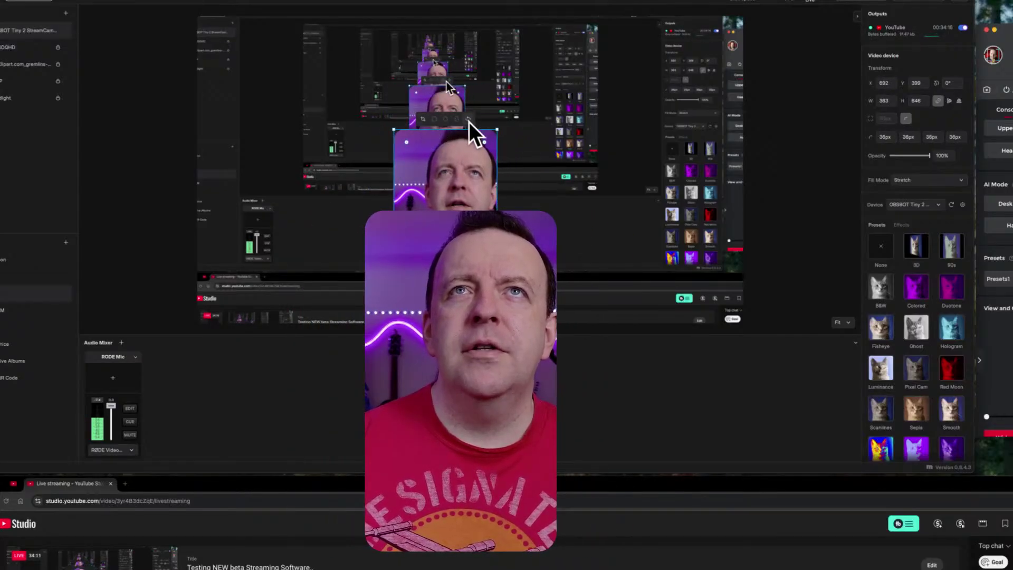
left_click(470, 121)
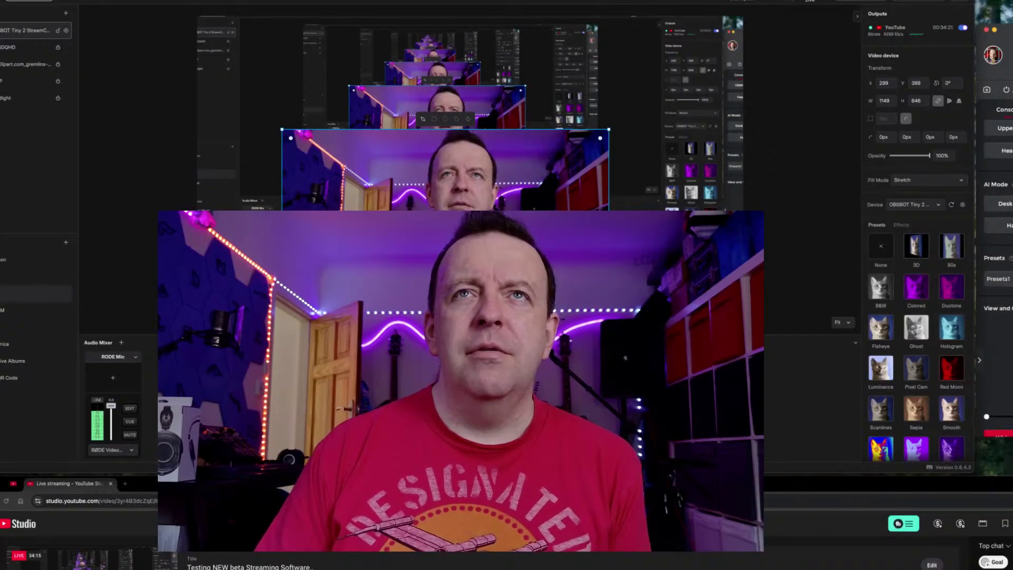
left_click_drag(453, 235, 454, 221)
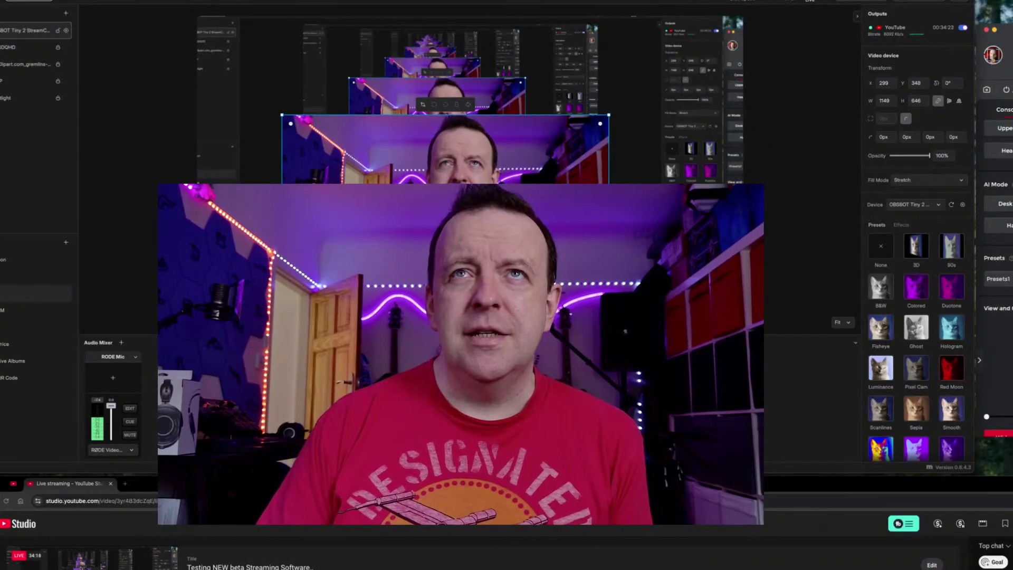
mouse_move(292, 124)
left_mouse_down()
mouse_move(330, 162)
mouse_move(291, 124)
left_mouse_up()
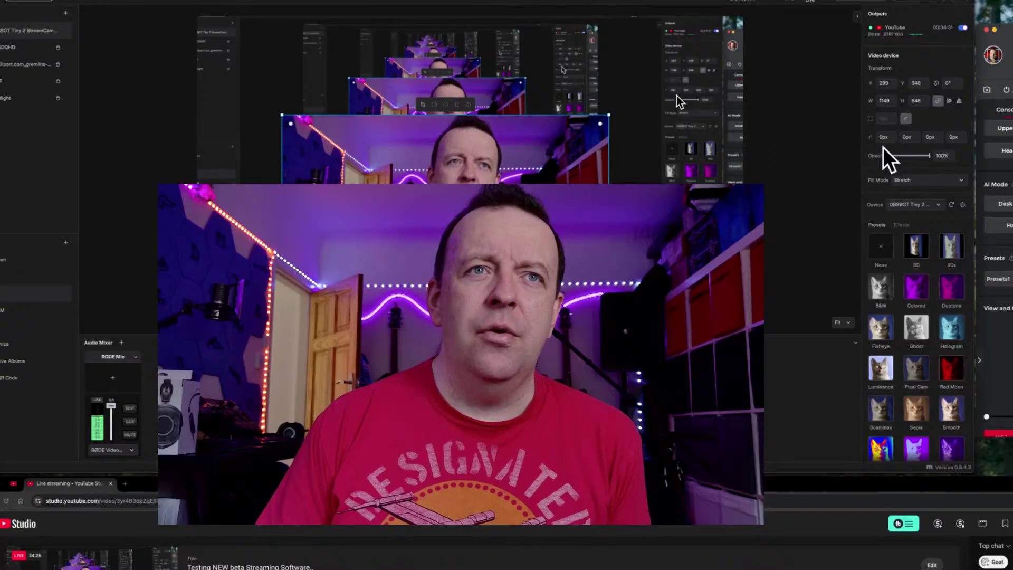
Set the camera's first corner radius to 1072 px, round its fourth corner heavily, and move it to about X 349, Y 236.
left_click_drag(883, 141, 669, 162)
left_click_drag(809, 157, 805, 153)
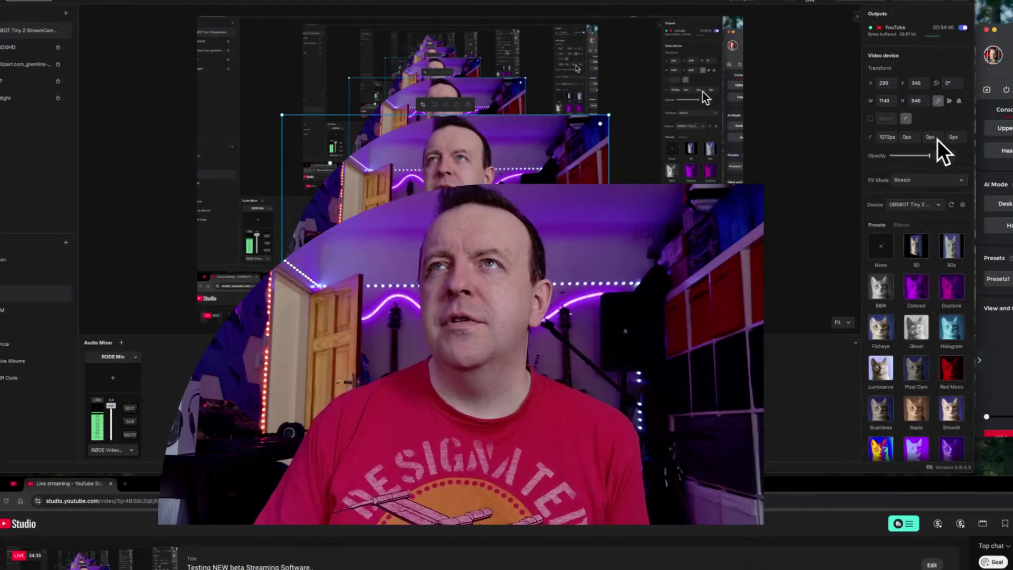
left_click_drag(910, 138, 871, 165)
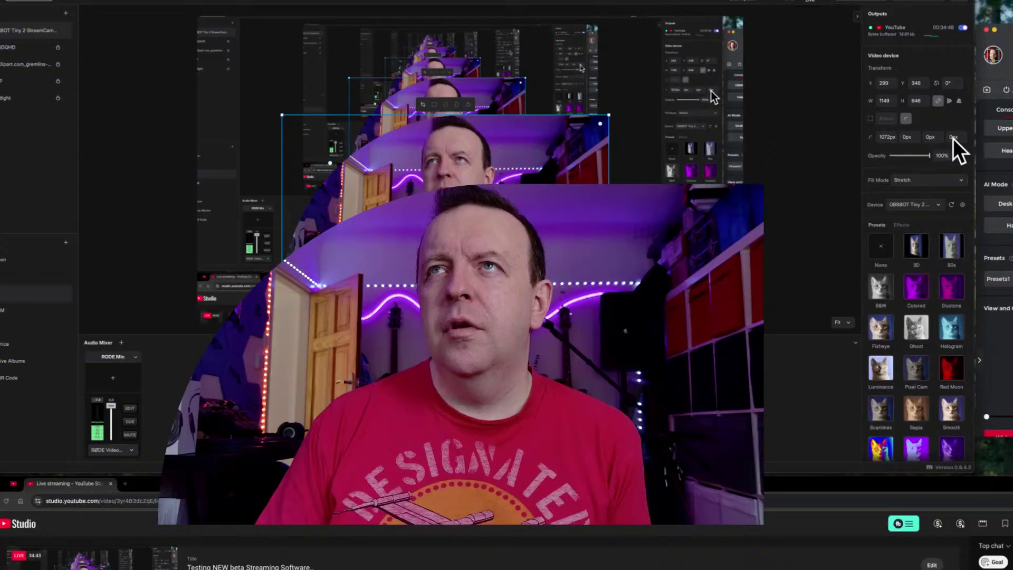
left_click_drag(953, 137, 407, 96)
left_click_drag(405, 252, 419, 220)
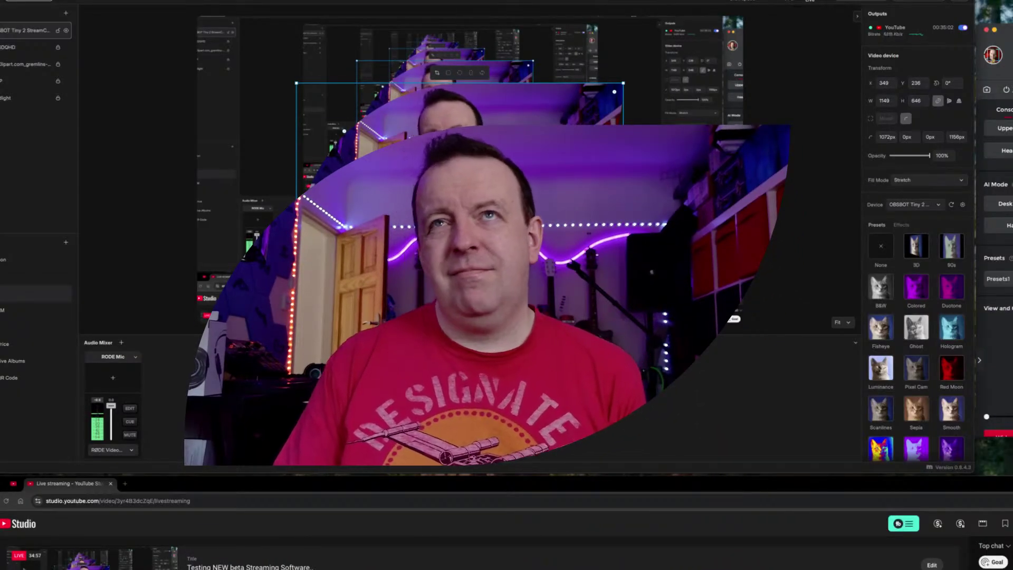
Set the camera's second corner radius to 379 px and third to 550 px, and move it to about X 17, Y 367.
left_click_drag(905, 138, 1012, 141)
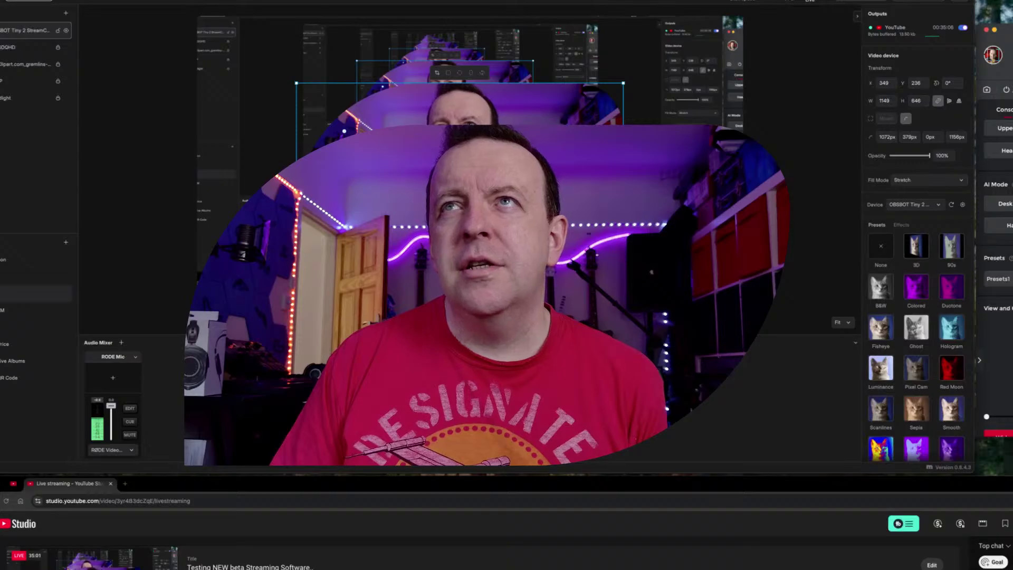
left_click_drag(931, 138, 1012, 141)
left_click_drag(344, 131, 249, 168)
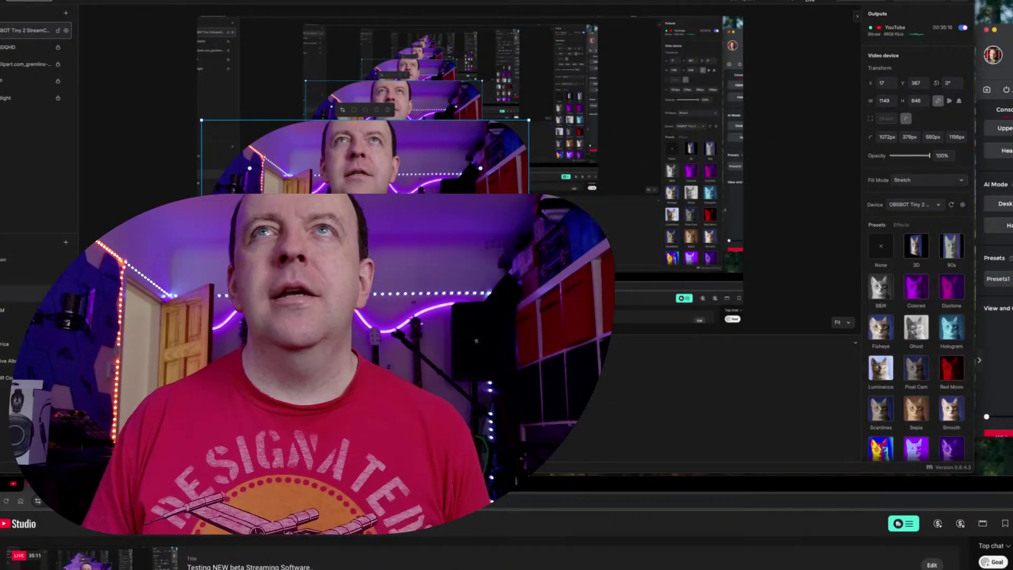
Set all four of the camera's individual corner radii to 0 px.
left_click(907, 120)
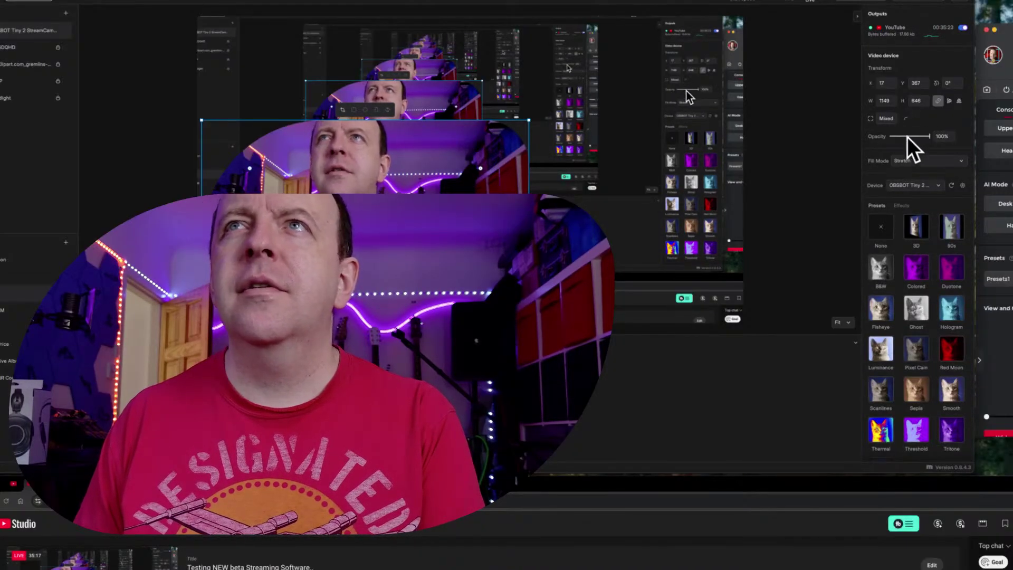
left_click(906, 120)
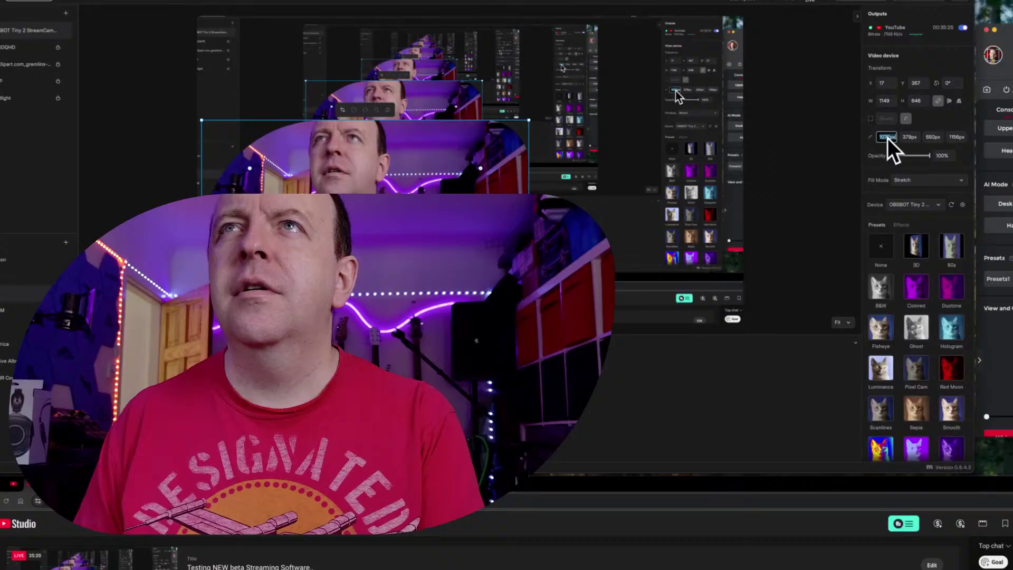
type("0")
left_click(911, 137)
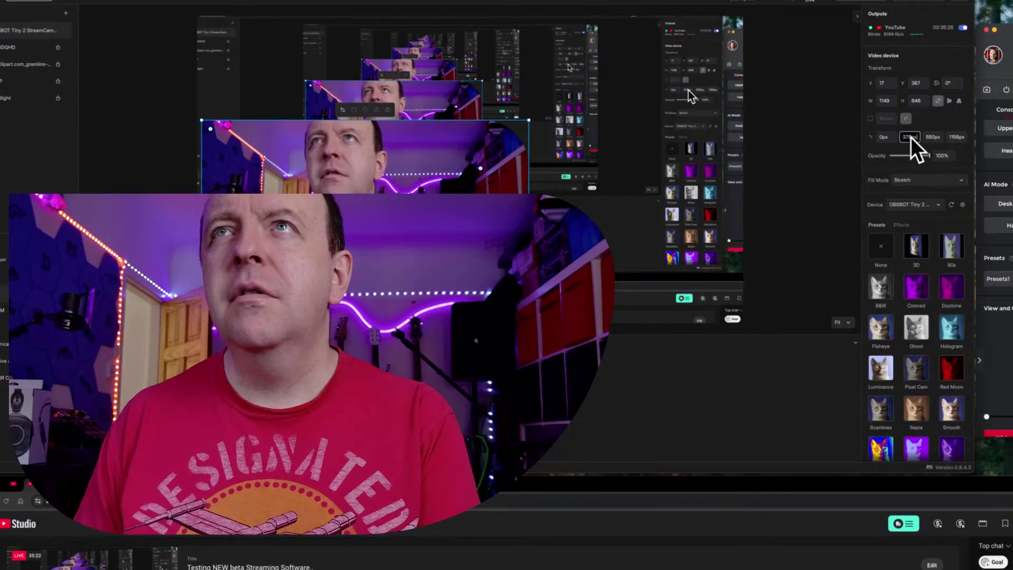
type("0")
left_click(932, 137)
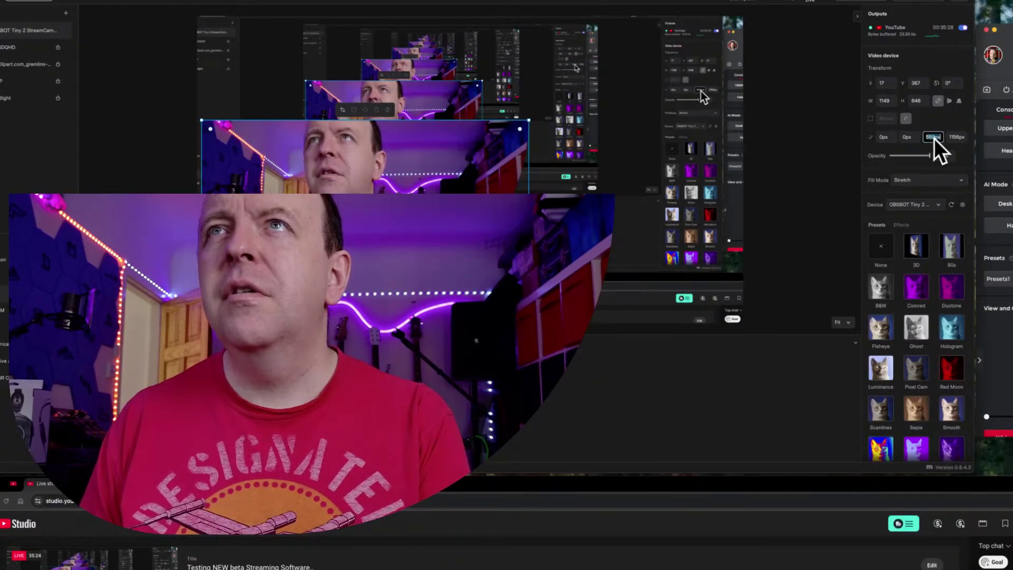
type("0")
left_click(955, 137)
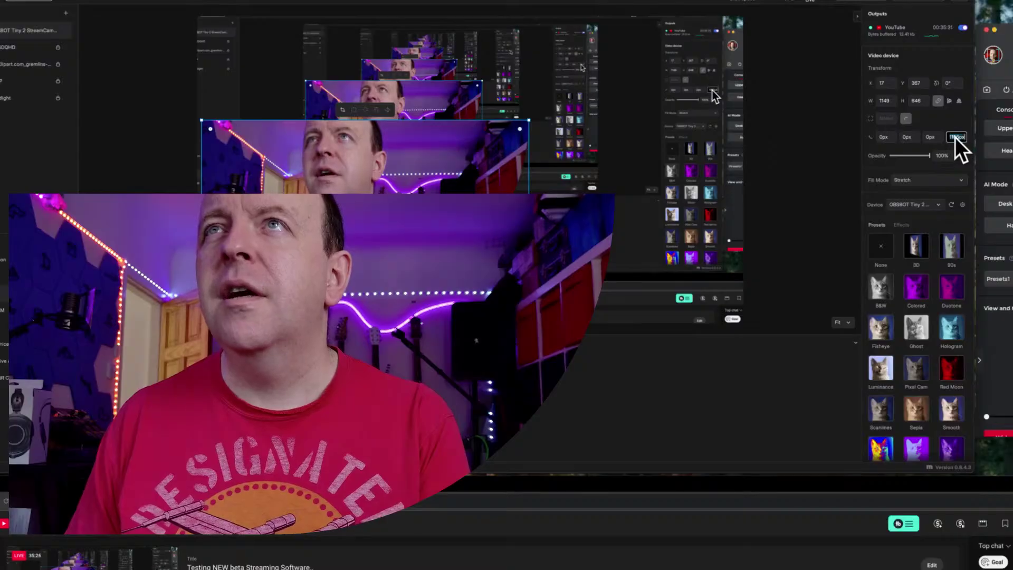
type("0")
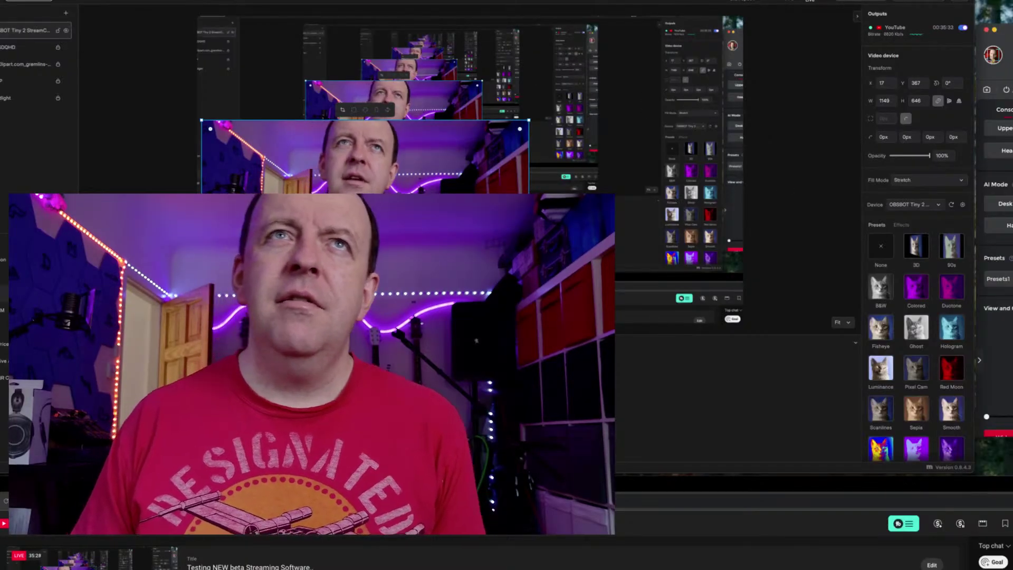
Change the camera to the circular shape and move it to about X 84, Y 393.
left_click(363, 111)
left_click_drag(367, 181, 329, 216)
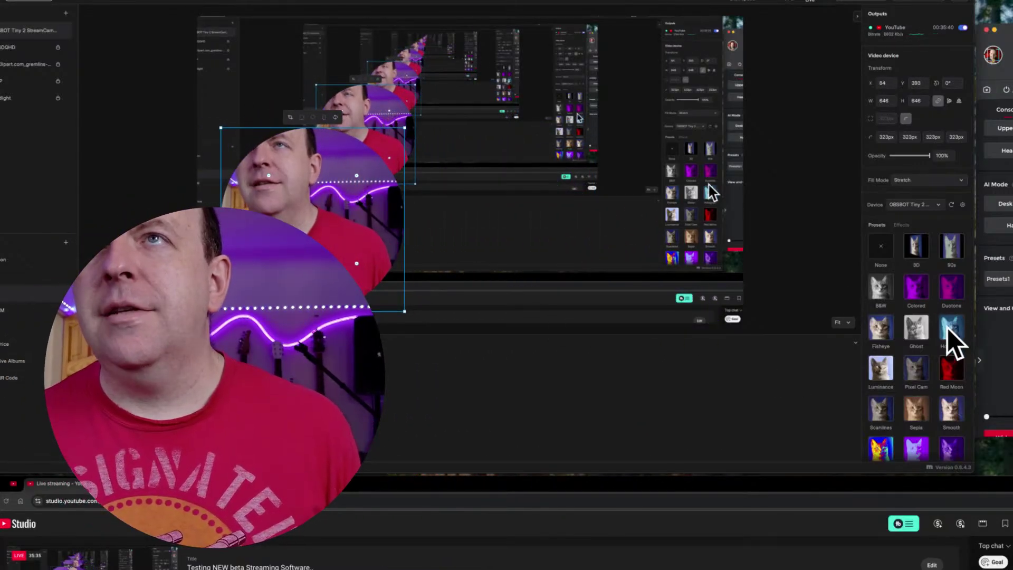
Try the Pixel Cam, Hologram, Luminance, Red Moon, Thermal and Threshold presets on the camera, and reset the preset to None.
left_click(919, 368)
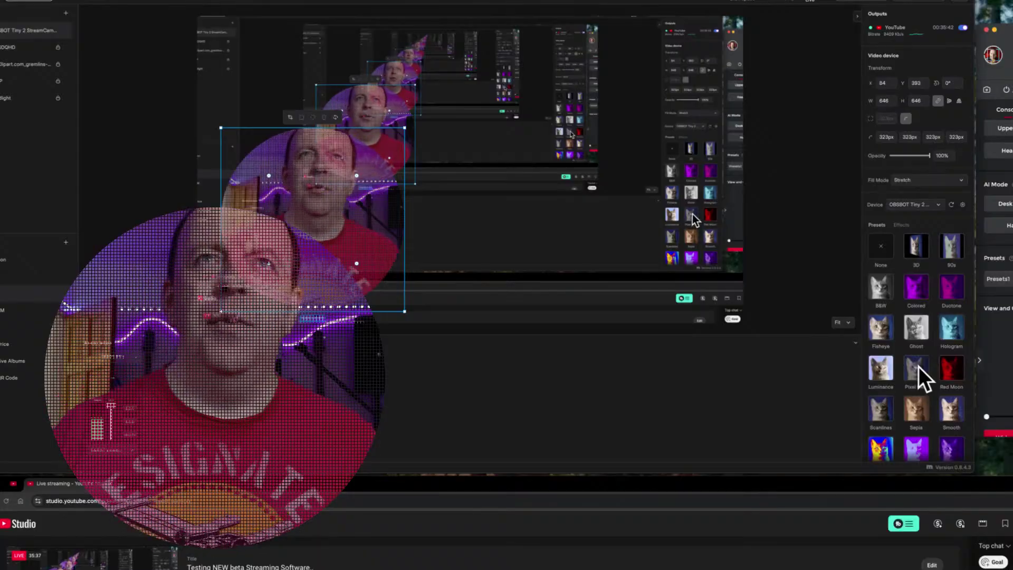
left_click(952, 334)
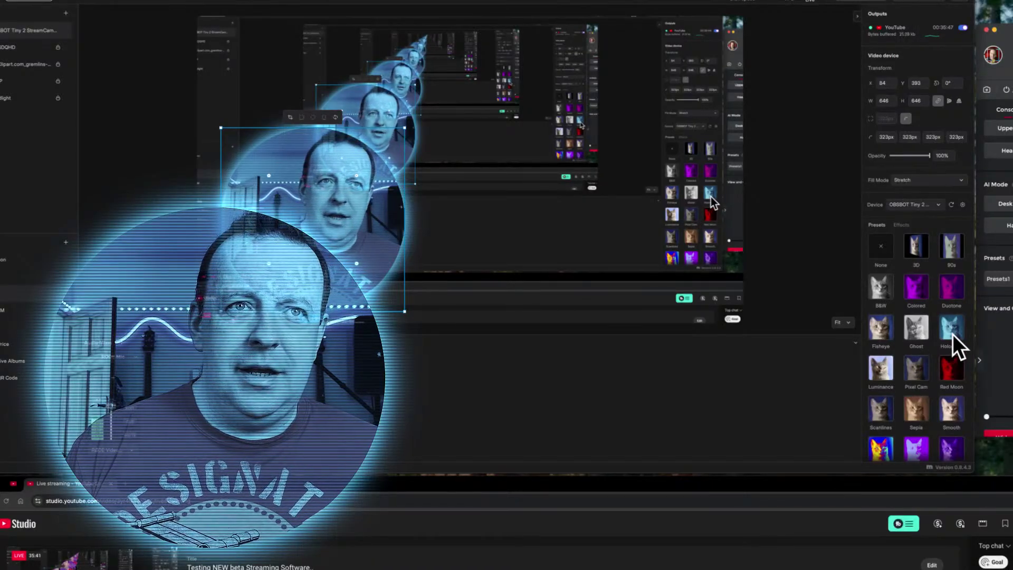
left_click(885, 371)
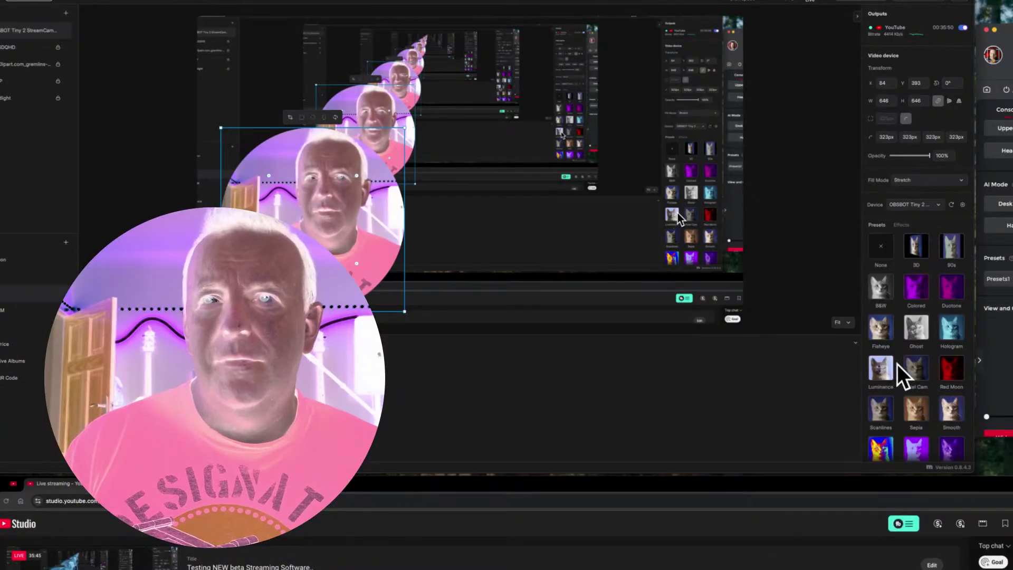
left_click(954, 367)
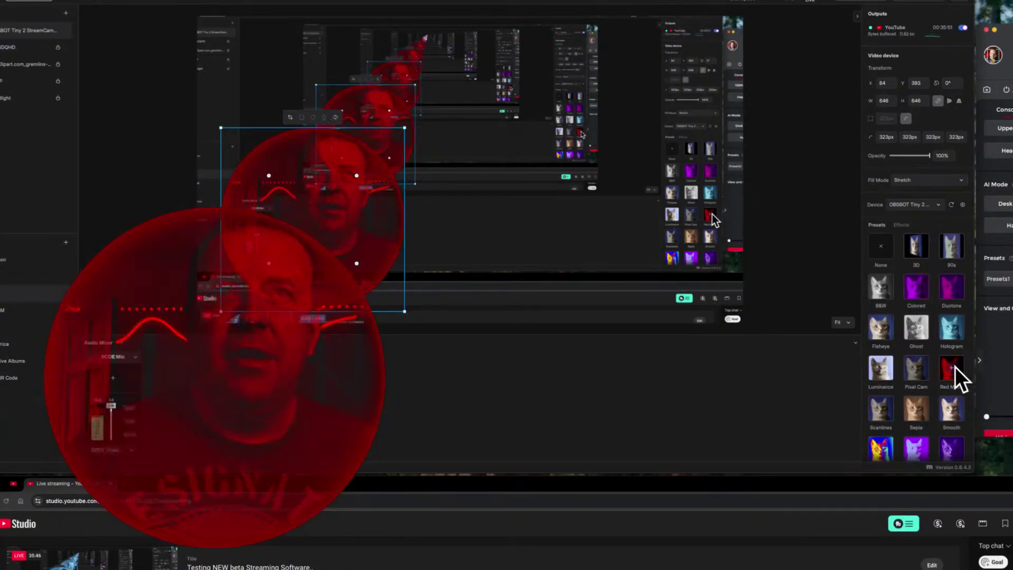
left_click(881, 442)
scroll(906, 395, "down", 2)
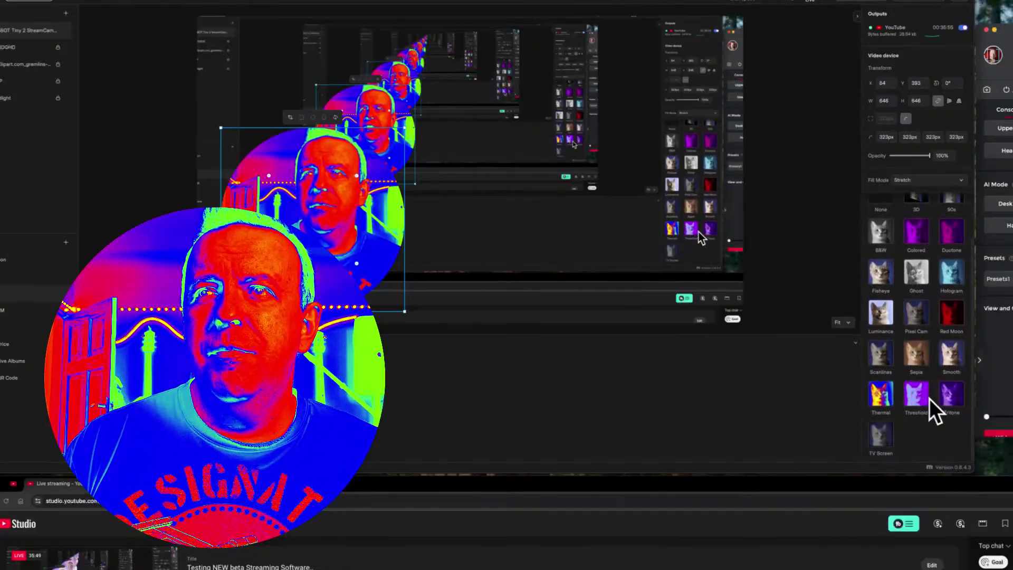
left_click(930, 398)
scroll(913, 375, "up", 2)
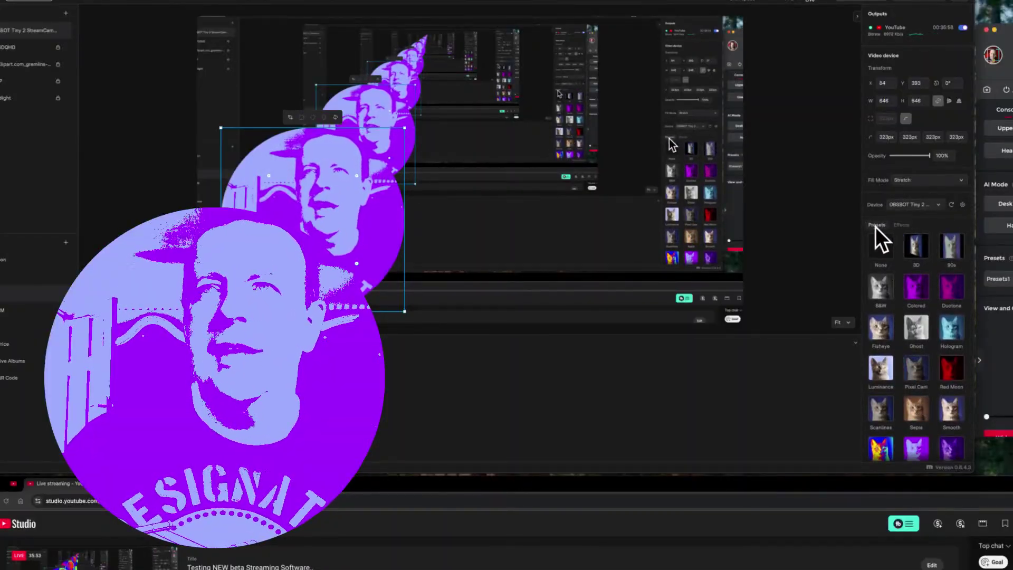
left_click(882, 252)
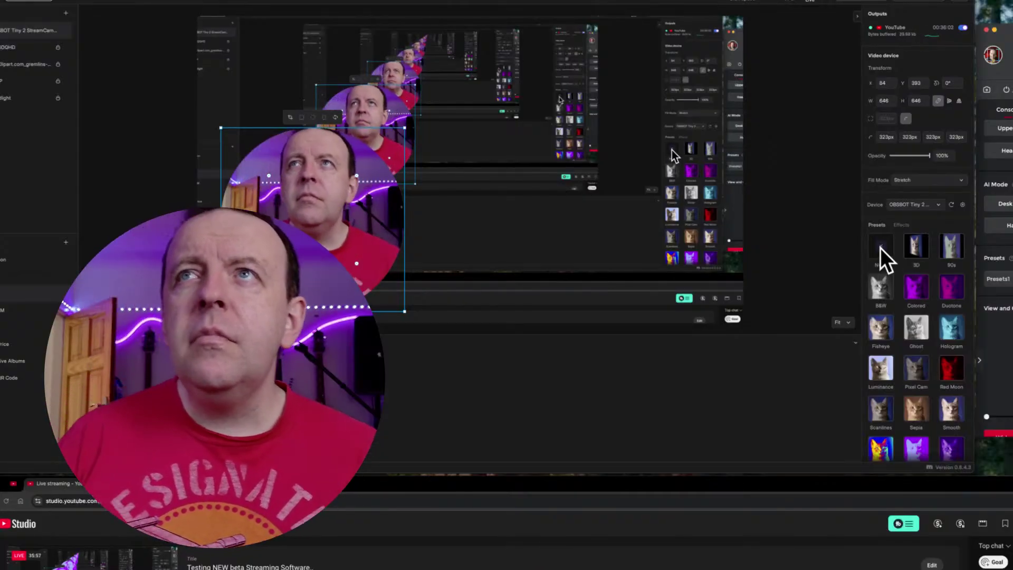
Add a Drop Shadow effect to the camera with distance about 29 and softness about 48, and deselect the layer.
left_click(904, 226)
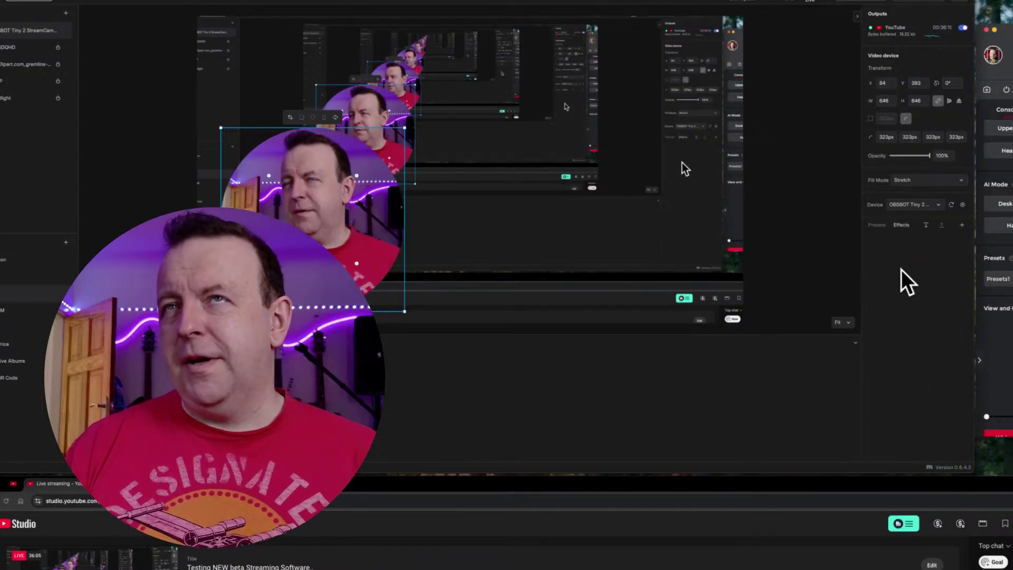
left_click(963, 225)
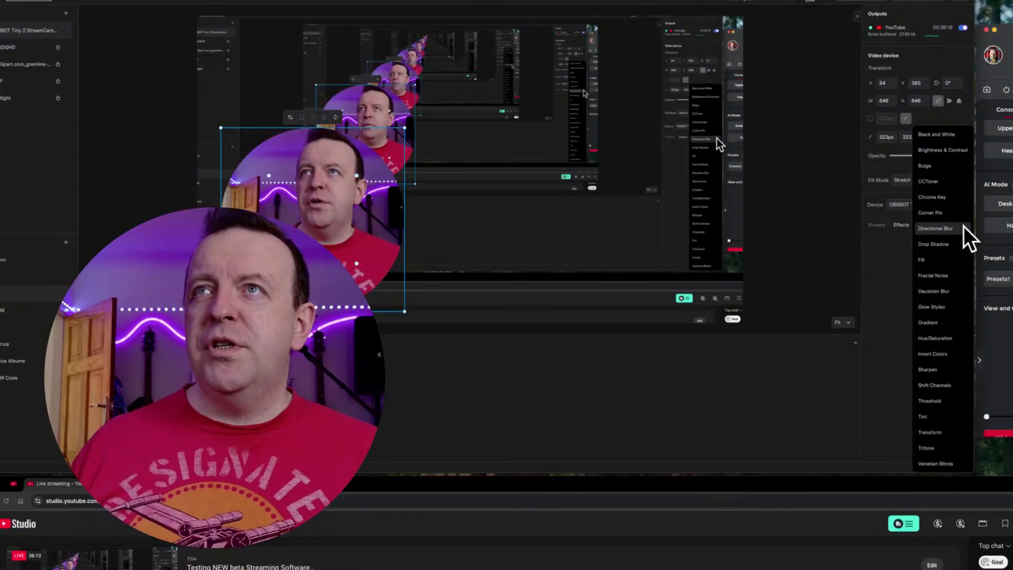
left_click(937, 243)
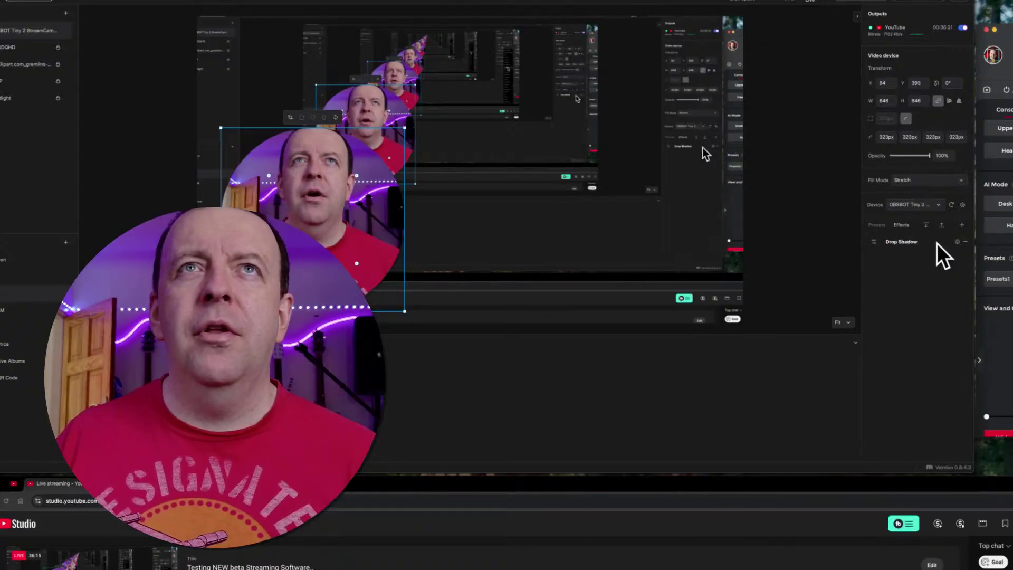
left_click(874, 243)
left_click_drag(798, 279, 806, 278)
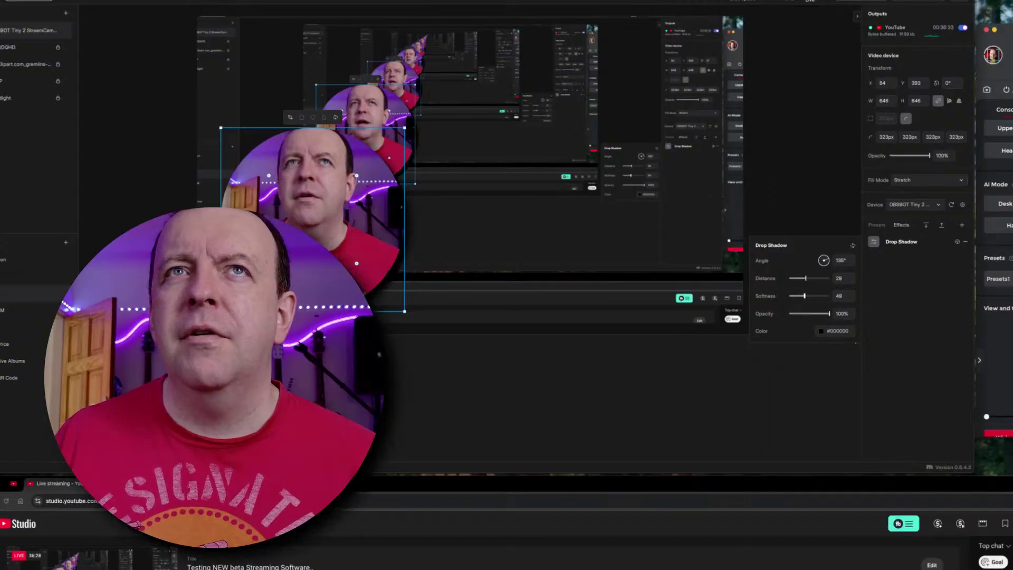
left_click(552, 362)
left_click(510, 315)
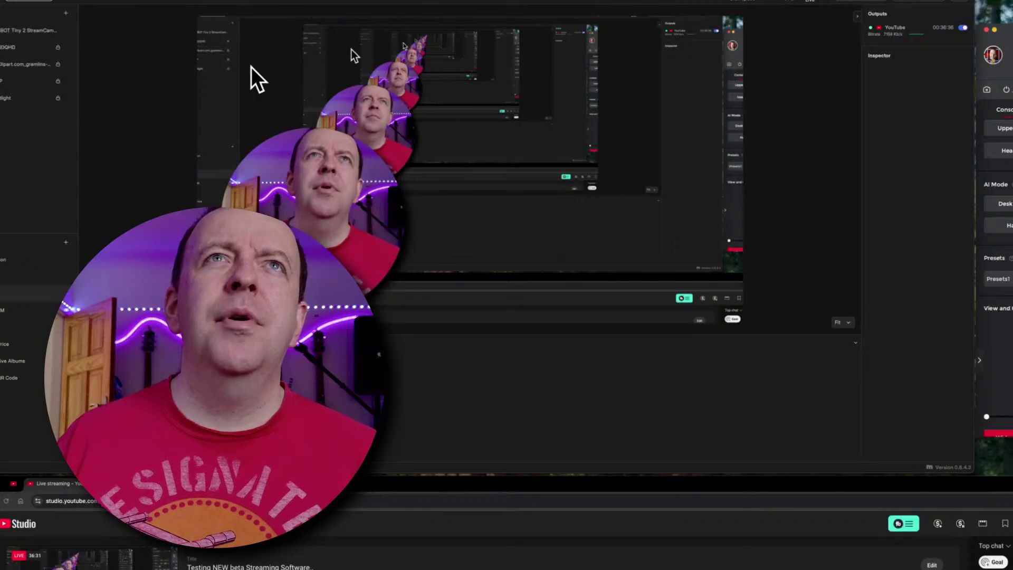
Reposition the circular camera over the screen capture to about X 11, Y 415.
left_click_drag(361, 209, 371, 172)
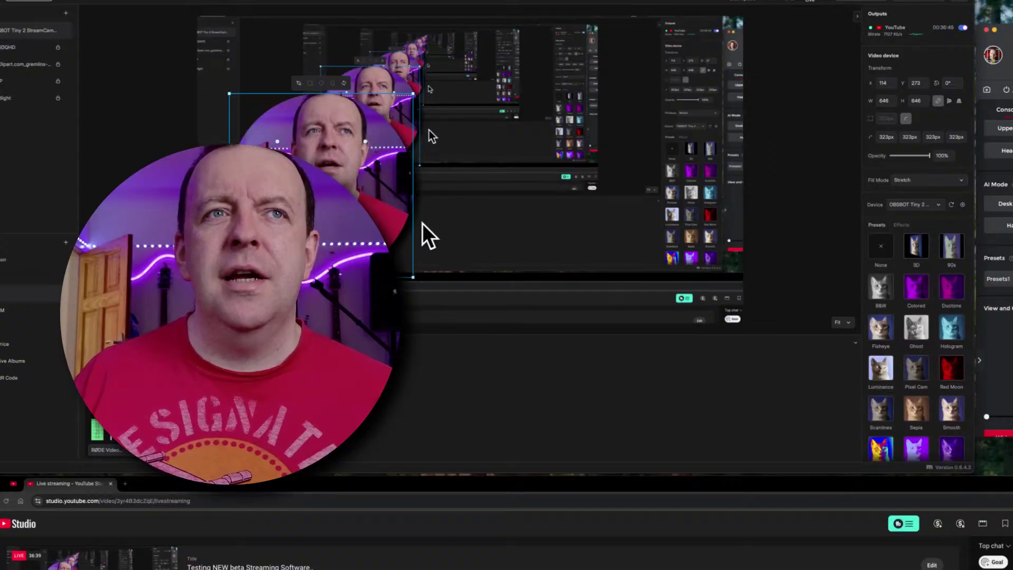
left_click_drag(379, 201, 370, 189)
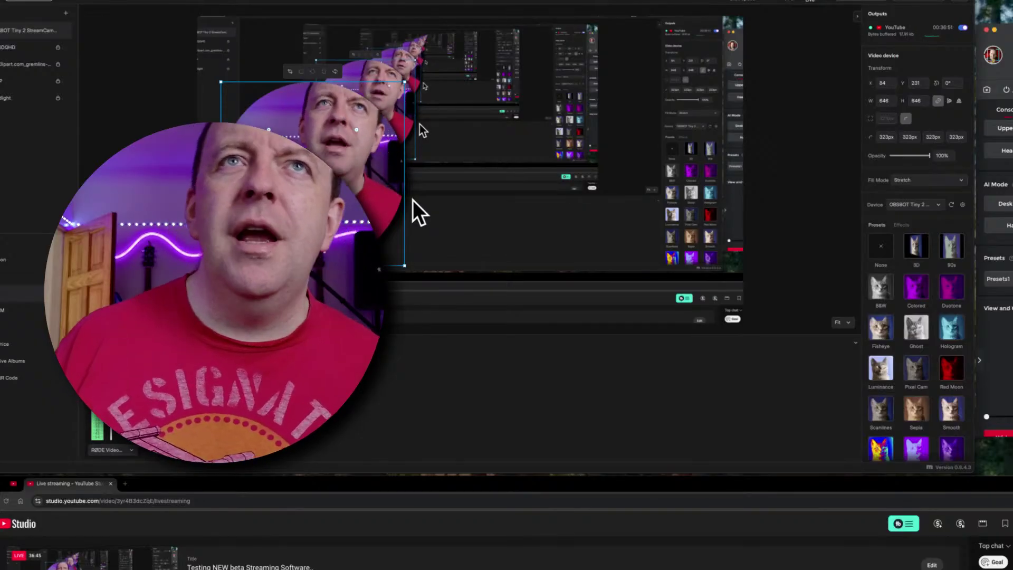
left_click_drag(315, 184, 295, 232)
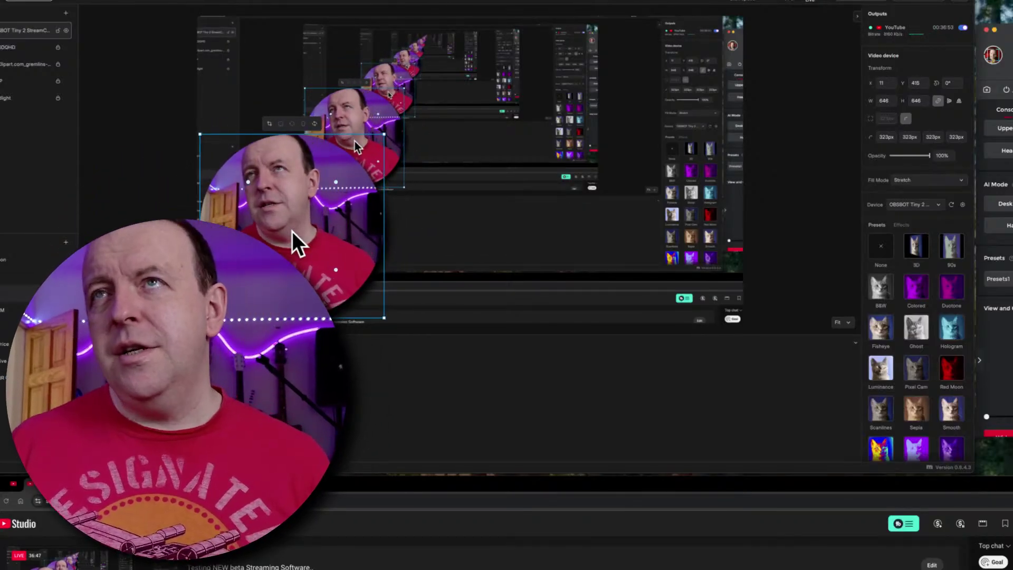
Open the list of effects applied to the camera.
left_click(902, 224)
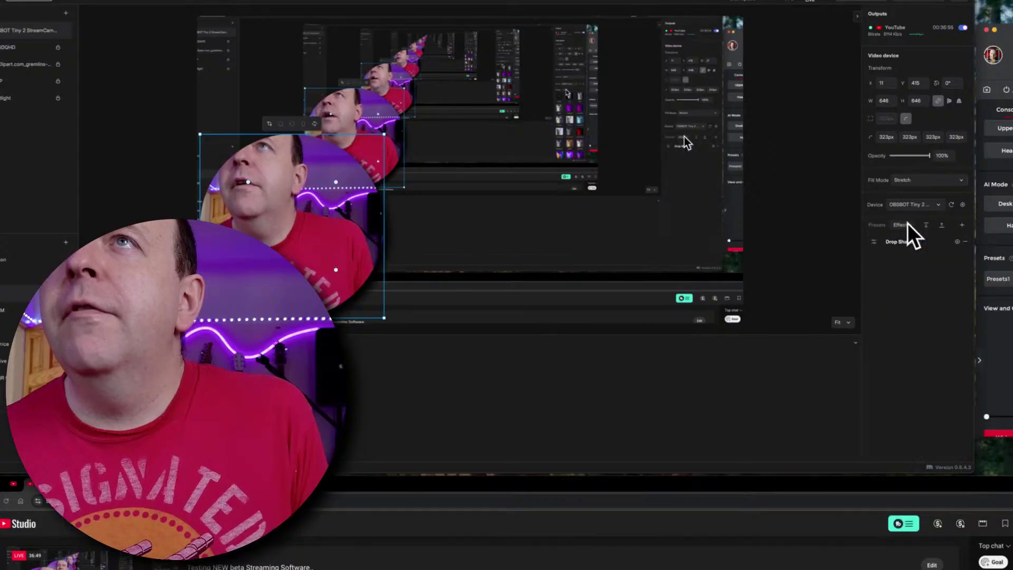